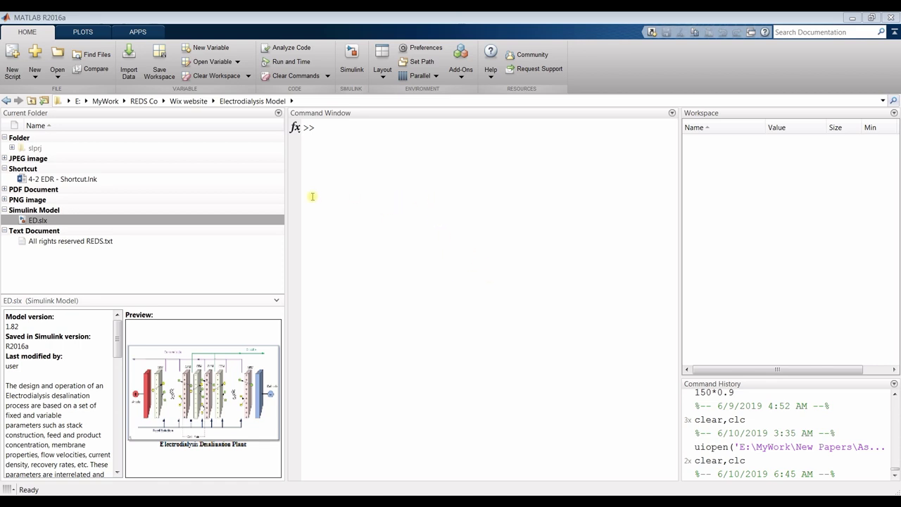
Step: Browse recent folders and the E: > MyWork > REDS Co breadcrumbs without changing folder
{"action": "left_click", "coordinate": [882, 101]}
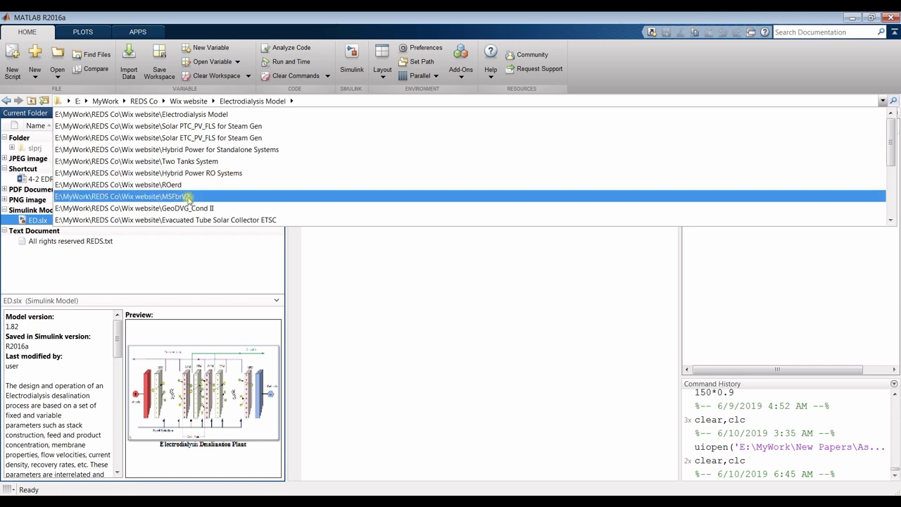
{"action": "left_click", "coordinate": [68, 101]}
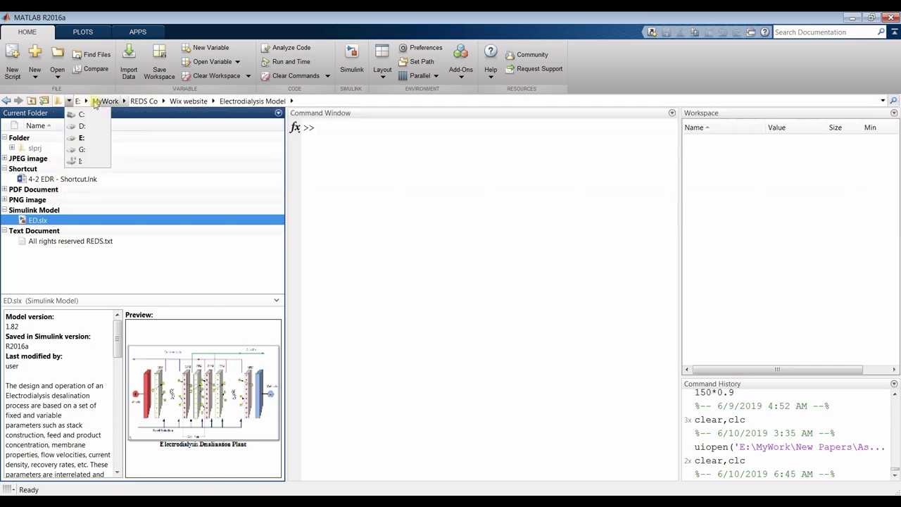
{"action": "left_click", "coordinate": [86, 101]}
{"action": "left_click", "coordinate": [124, 101]}
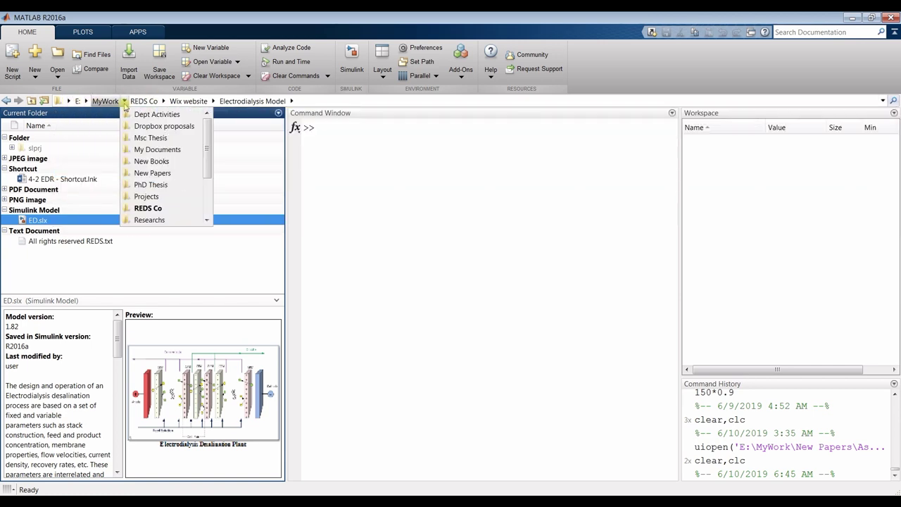
{"action": "left_click", "coordinate": [164, 102]}
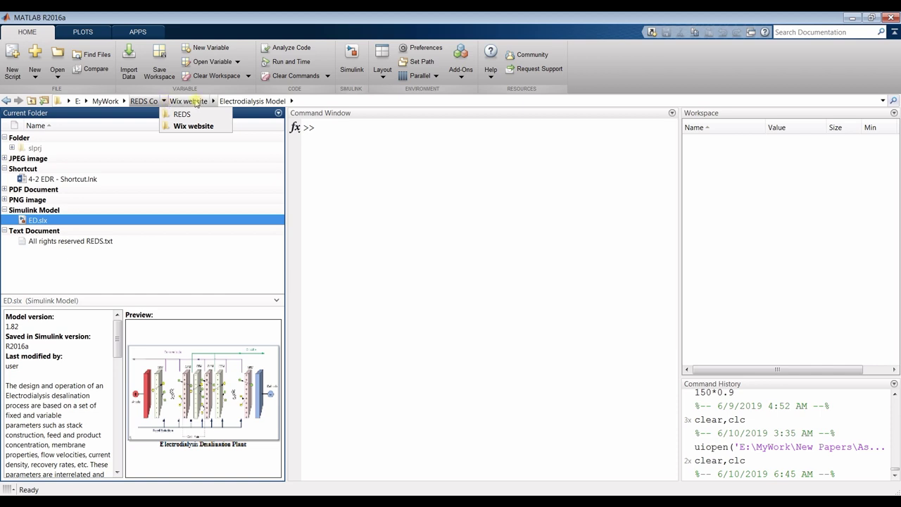
{"action": "left_click", "coordinate": [318, 144]}
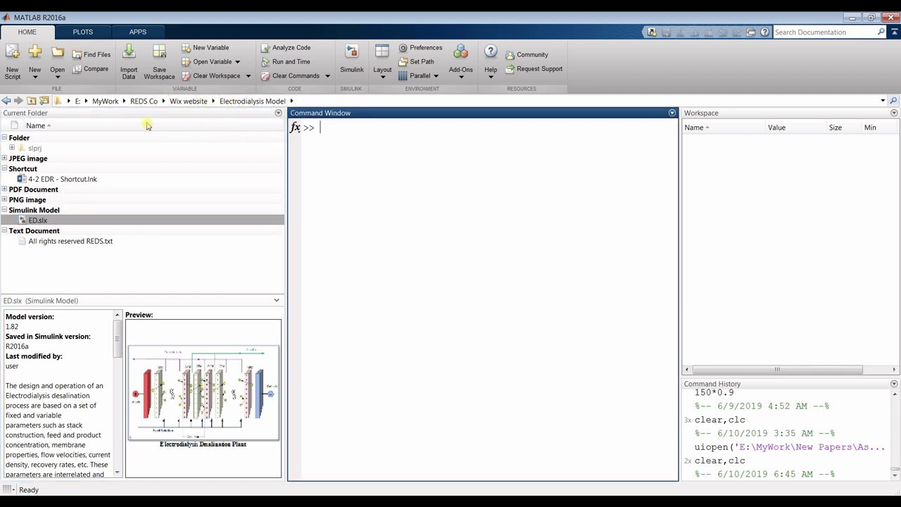
Step: Collapse the Folder group to hide slprj and open ED.slx in Simulink
{"action": "left_click", "coordinate": [279, 114]}
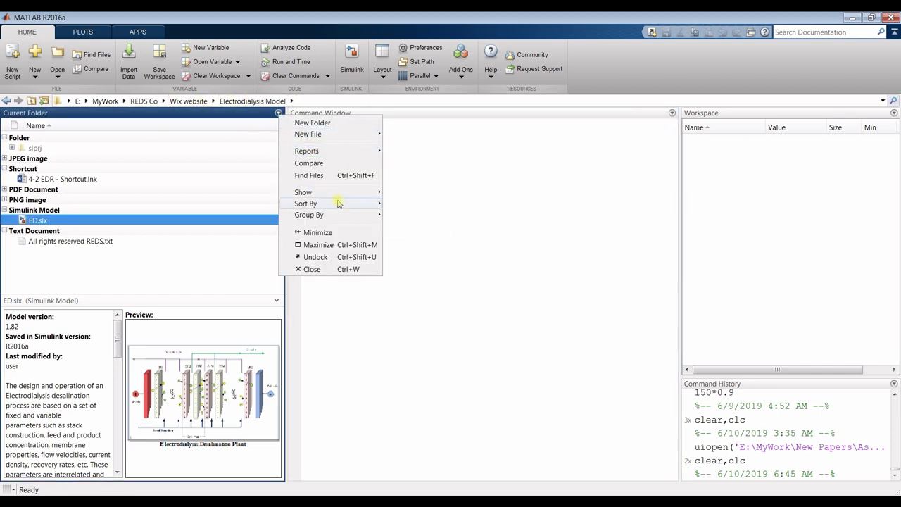
{"action": "mouse_move", "coordinate": [348, 216]}
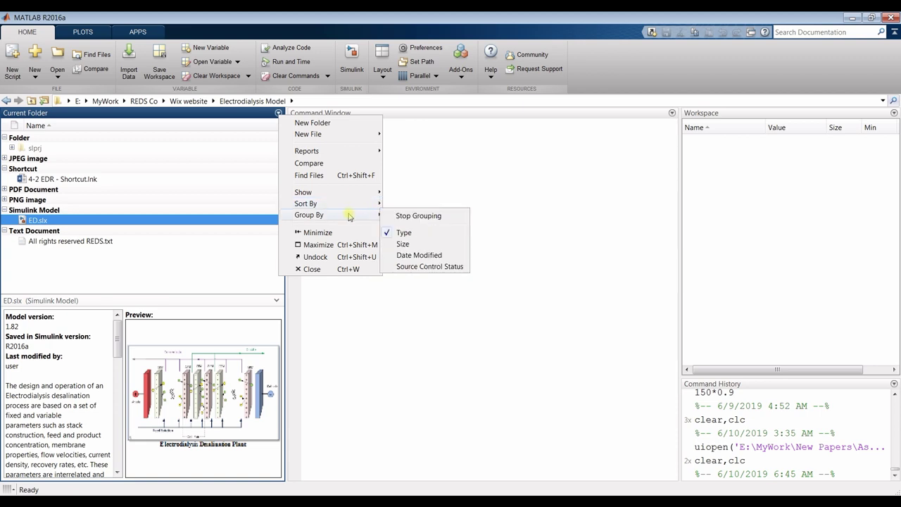
{"action": "left_click", "coordinate": [518, 177]}
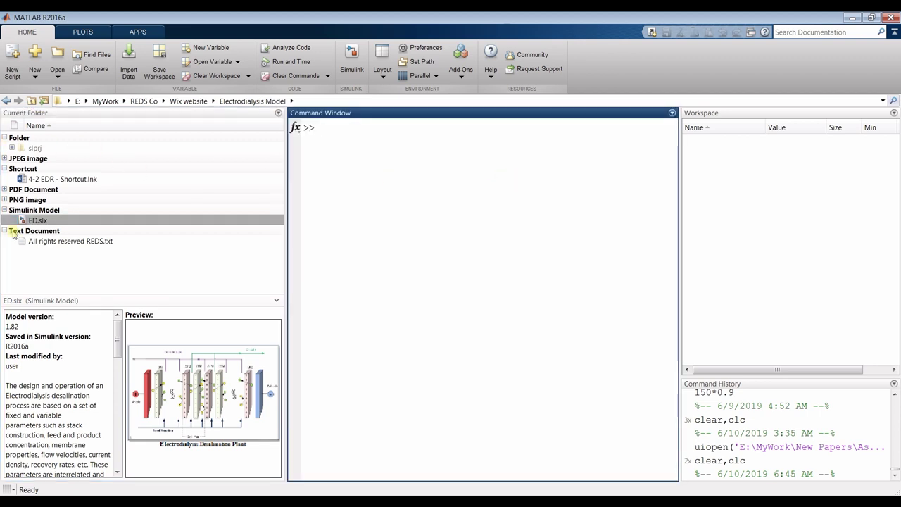
{"action": "left_click", "coordinate": [4, 138]}
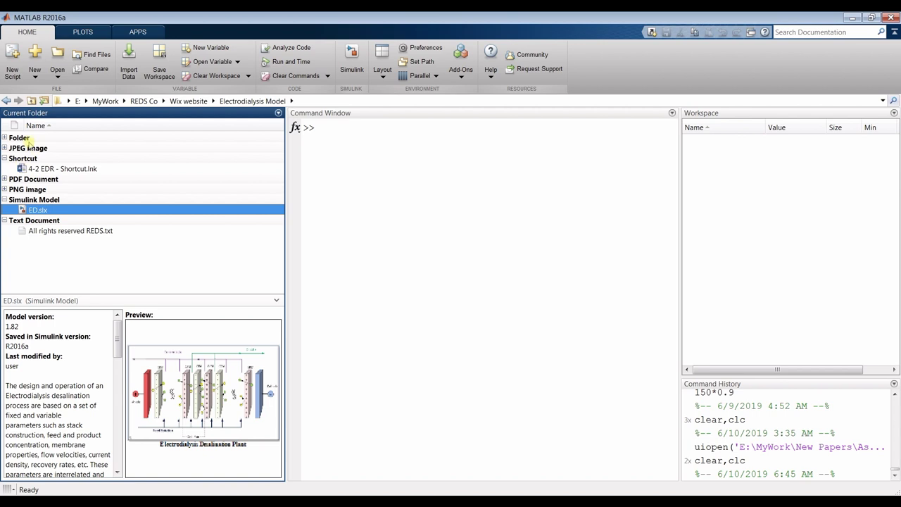
{"action": "double_click", "coordinate": [59, 212]}
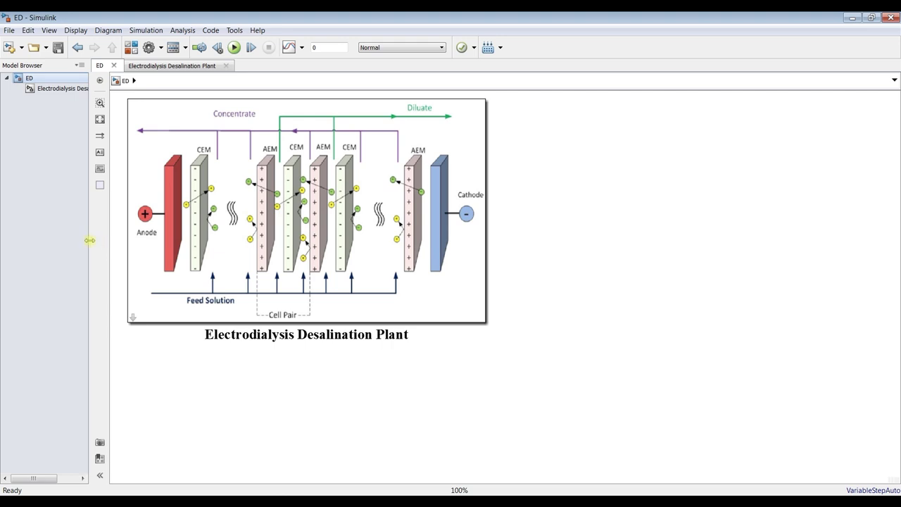
Step: Widen the model browser panel and zoom in and out on the plant schematic
{"action": "left_click_drag", "start_coordinate": [89, 240], "coordinate": [146, 239]}
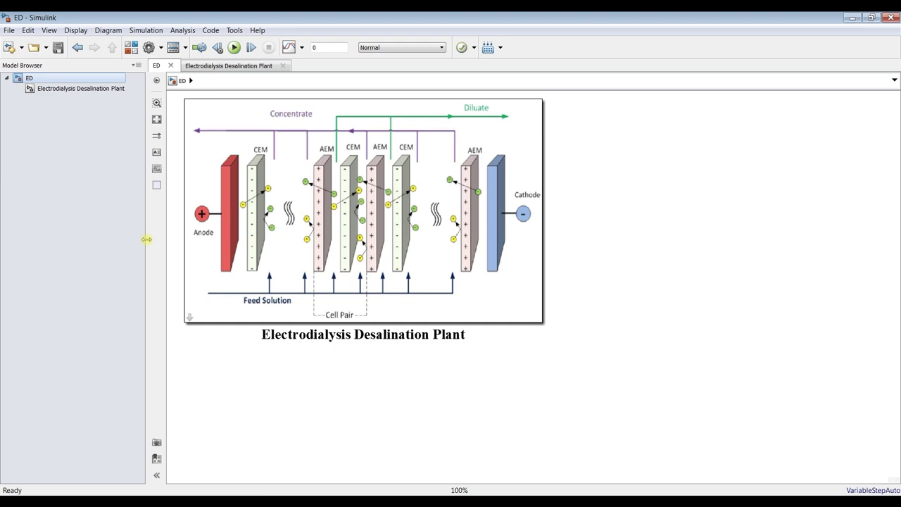
{"action": "left_click", "coordinate": [213, 293]}
{"action": "scroll", "coordinate": [286, 187], "scroll_direction": "up", "scroll_amount": 2}
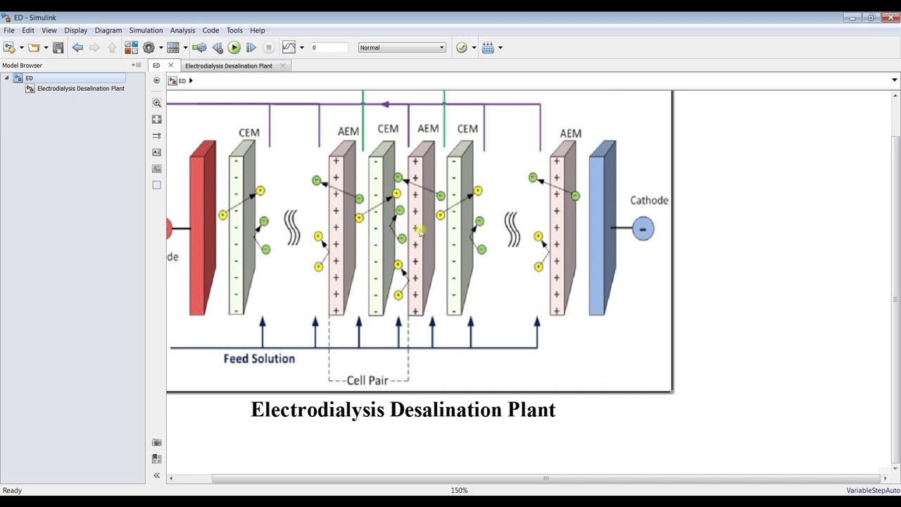
{"action": "scroll", "coordinate": [399, 229], "scroll_direction": "down", "scroll_amount": 3}
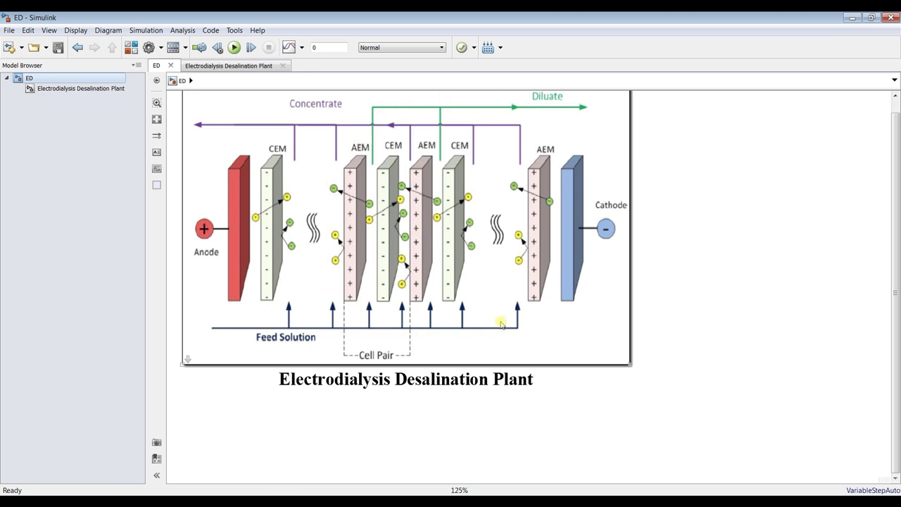
{"action": "scroll", "coordinate": [361, 160], "scroll_direction": "down", "scroll_amount": 1}
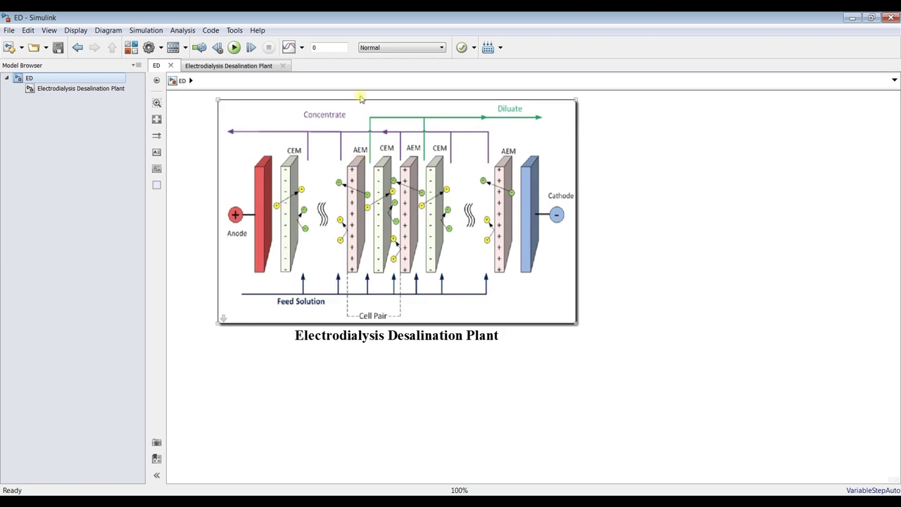
{"action": "left_click", "coordinate": [721, 104]}
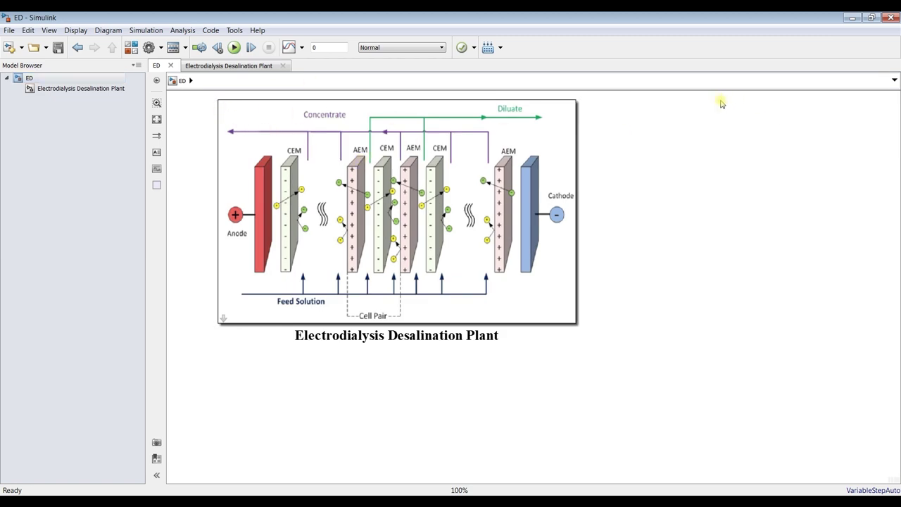
{"action": "scroll", "coordinate": [722, 103], "scroll_direction": "up", "scroll_amount": 1}
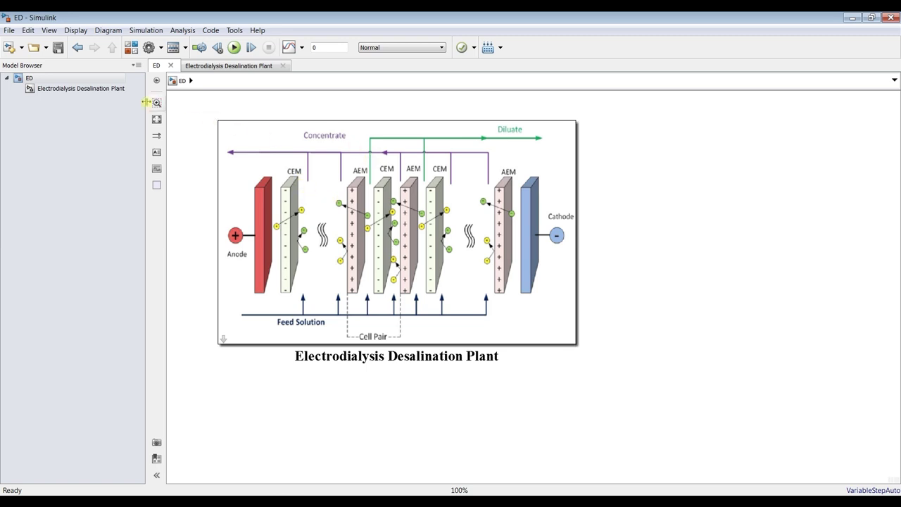
Step: Enter the Electrodialysis Desalination Plant subsystem and open the Electrodialysis block's MATLAB function code
{"action": "left_click", "coordinate": [82, 100]}
{"action": "left_click", "coordinate": [84, 93]}
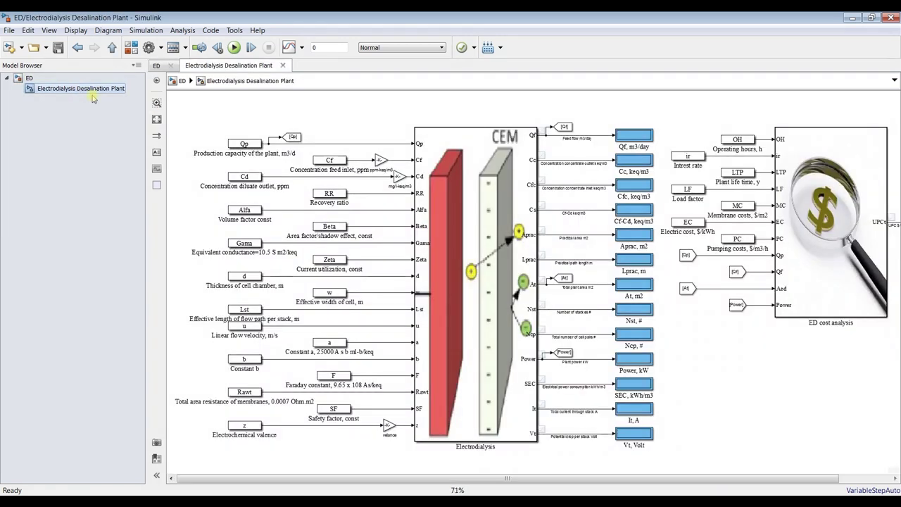
{"action": "left_click", "coordinate": [49, 30]}
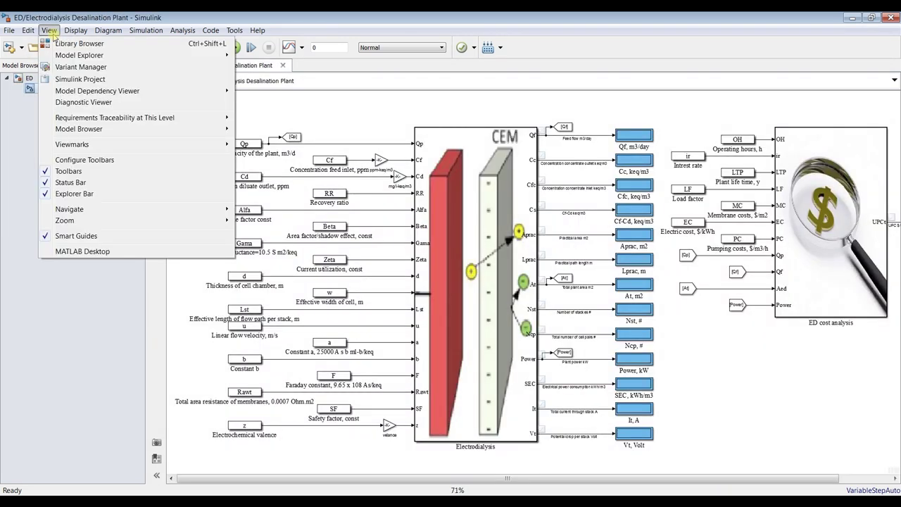
{"action": "mouse_move", "coordinate": [220, 129]}
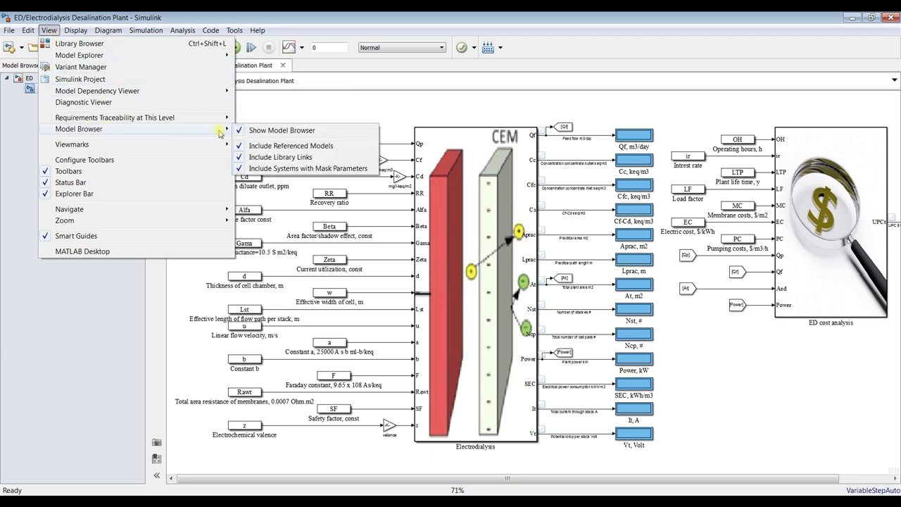
{"action": "left_click", "coordinate": [111, 318]}
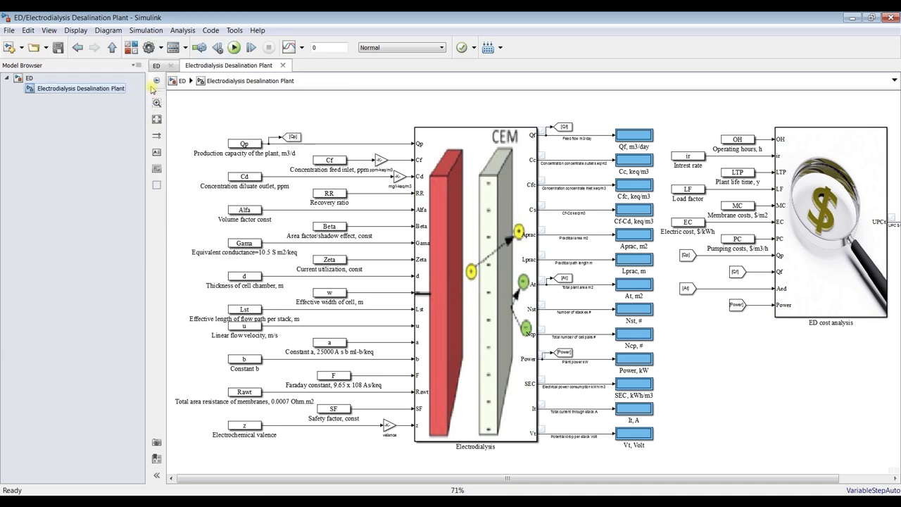
{"action": "left_click", "coordinate": [136, 66]}
{"action": "left_click", "coordinate": [118, 195]}
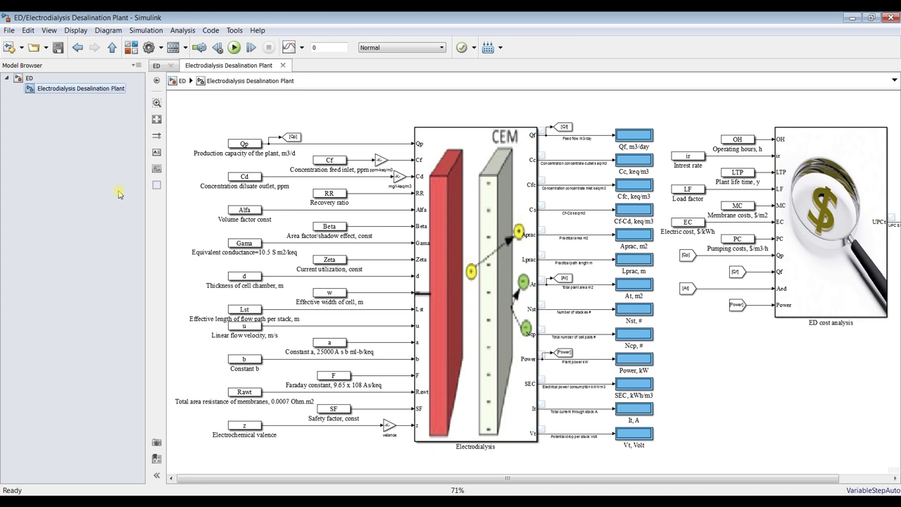
{"action": "double_click", "coordinate": [467, 218]}
{"action": "scroll", "coordinate": [281, 203], "scroll_direction": "down", "scroll_amount": 4}
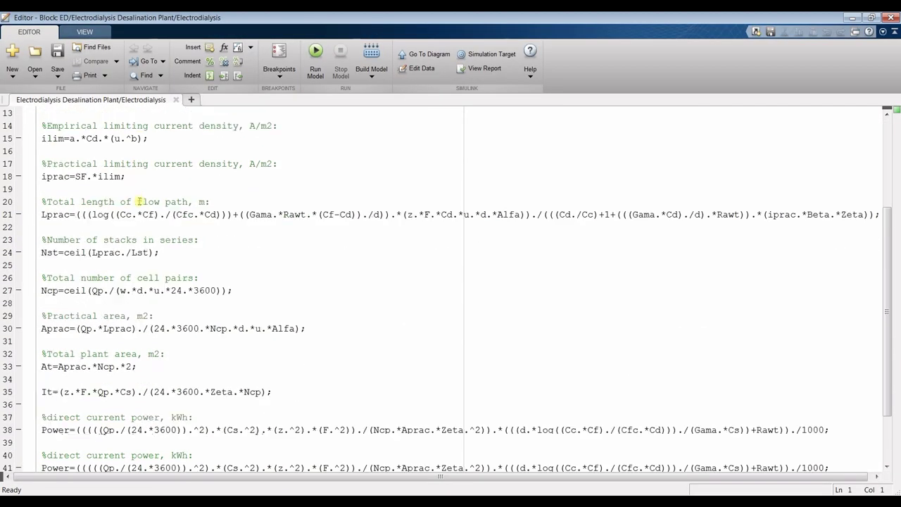
{"action": "scroll", "coordinate": [169, 322], "scroll_direction": "down", "scroll_amount": 1}
{"action": "scroll", "coordinate": [187, 374], "scroll_direction": "up", "scroll_amount": 5}
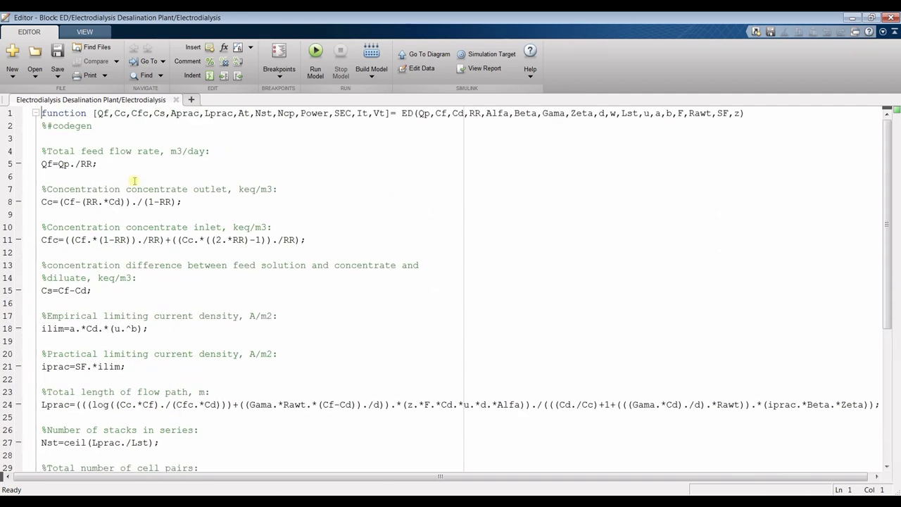
{"action": "left_click_drag", "start_coordinate": [98, 114], "coordinate": [373, 114]}
{"action": "left_click", "coordinate": [406, 115]}
{"action": "left_click_drag", "start_coordinate": [435, 114], "coordinate": [691, 114]}
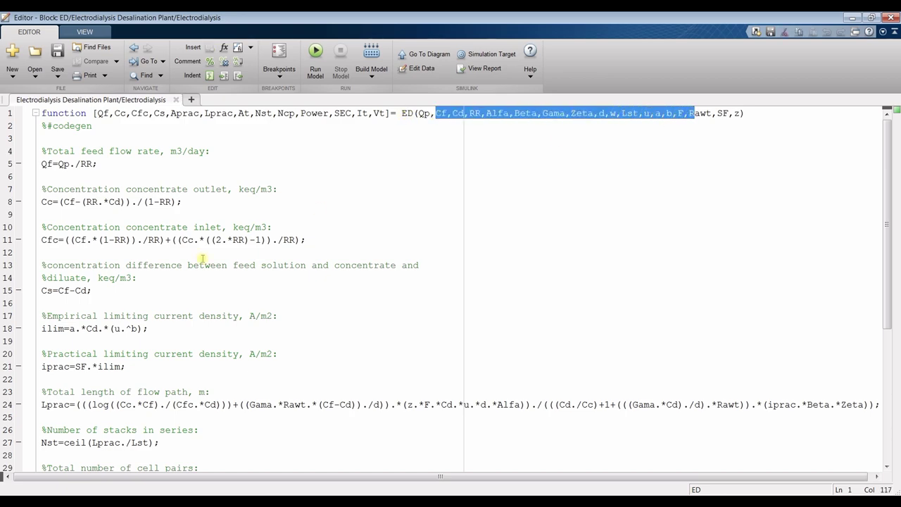
{"action": "scroll", "coordinate": [151, 211], "scroll_direction": "down", "scroll_amount": 1}
{"action": "scroll", "coordinate": [146, 207], "scroll_direction": "down", "scroll_amount": 4}
{"action": "scroll", "coordinate": [169, 351], "scroll_direction": "down", "scroll_amount": 1}
{"action": "scroll", "coordinate": [160, 396], "scroll_direction": "up", "scroll_amount": 6}
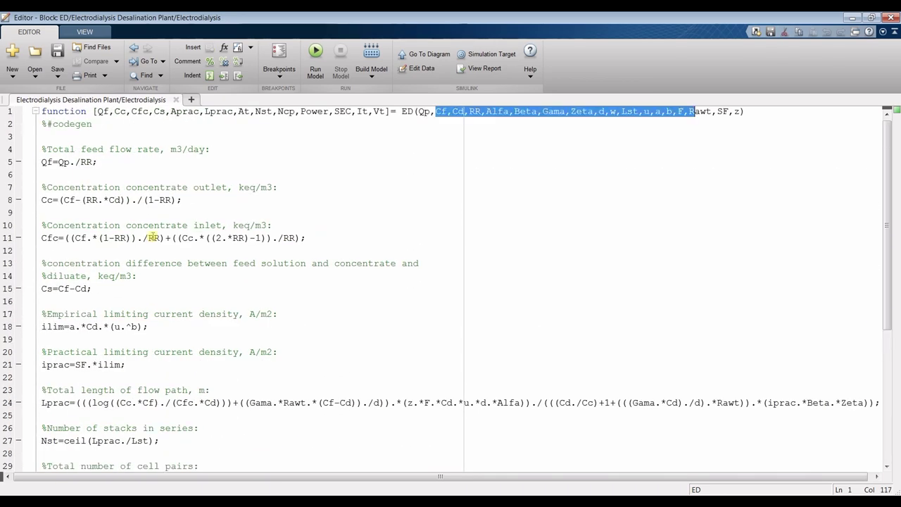
{"action": "scroll", "coordinate": [145, 175], "scroll_direction": "down", "scroll_amount": 5}
{"action": "scroll", "coordinate": [164, 272], "scroll_direction": "up", "scroll_amount": 5}
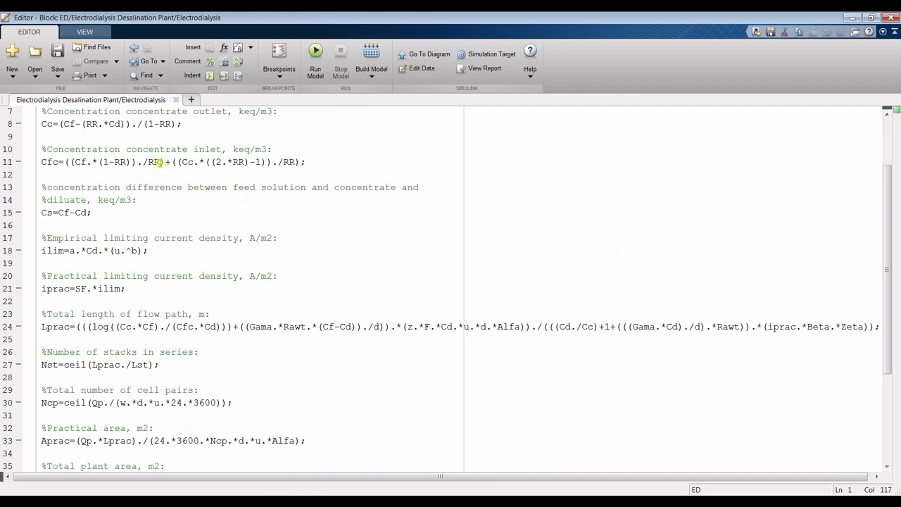
{"action": "left_click", "coordinate": [176, 100]}
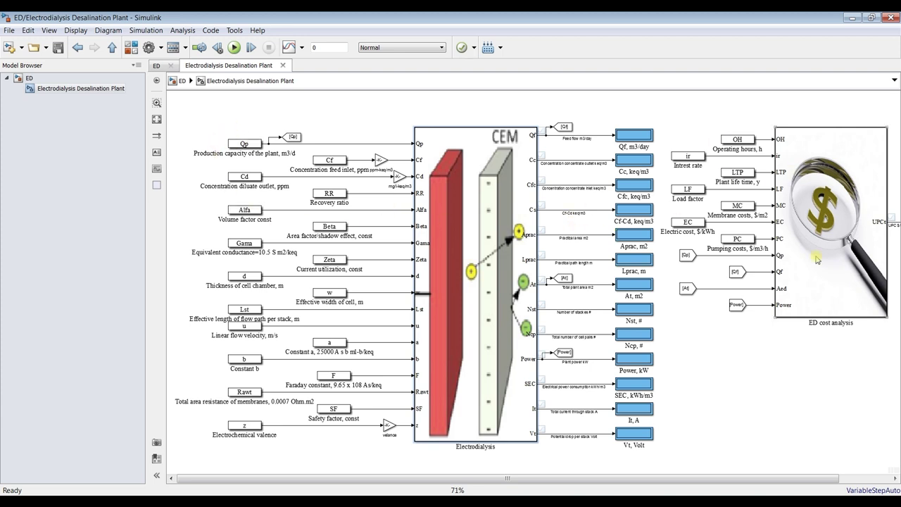
Step: Fit the cost analysis diagram to view, then go back to the top-level ED model
{"action": "left_click_drag", "start_coordinate": [800, 479], "coordinate": [888, 478]}
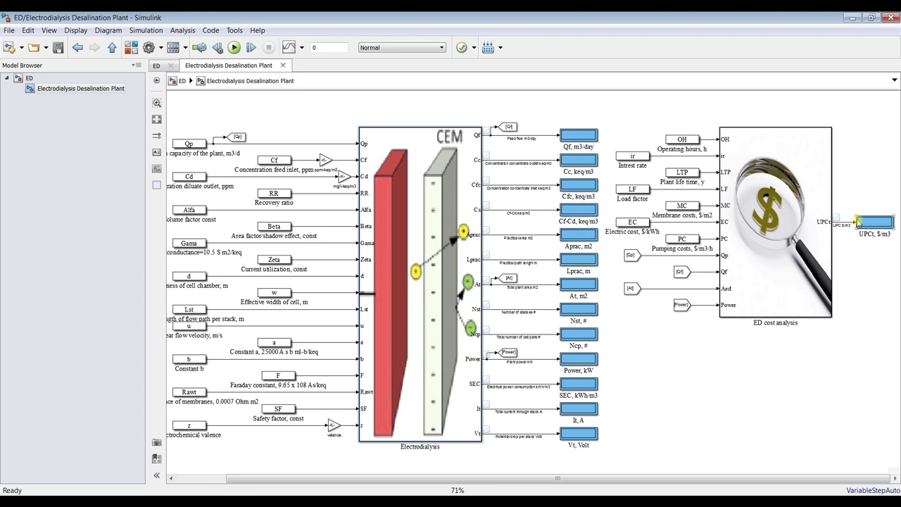
{"action": "scroll", "coordinate": [857, 222], "scroll_direction": "up", "scroll_amount": 5}
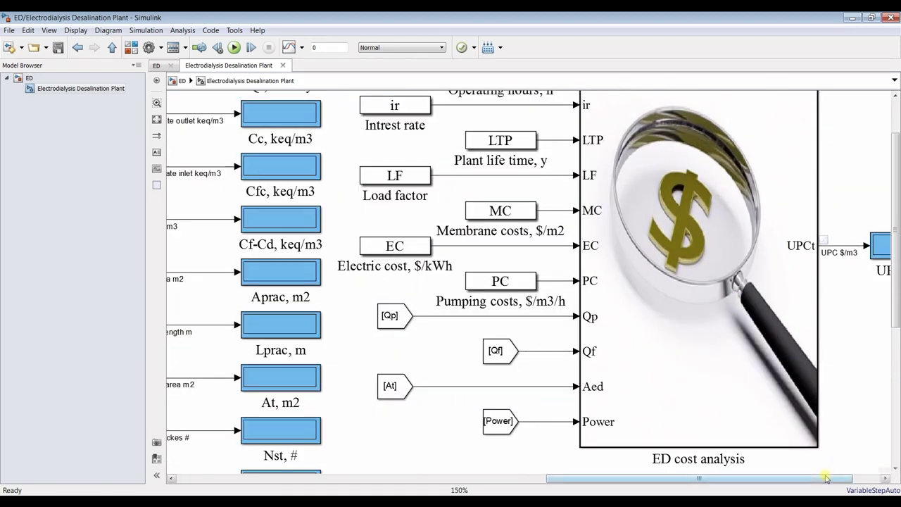
{"action": "left_click_drag", "start_coordinate": [826, 478], "coordinate": [854, 478]}
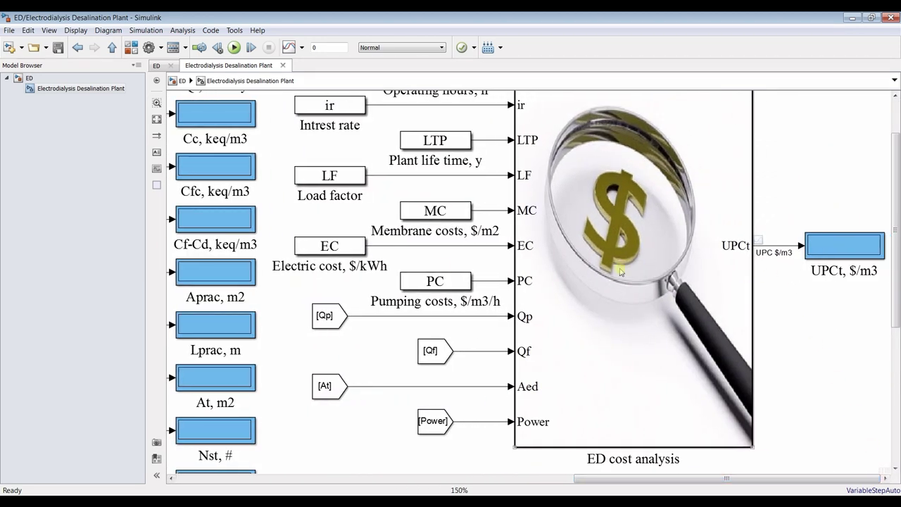
{"action": "left_click", "coordinate": [156, 119]}
{"action": "left_click", "coordinate": [34, 78]}
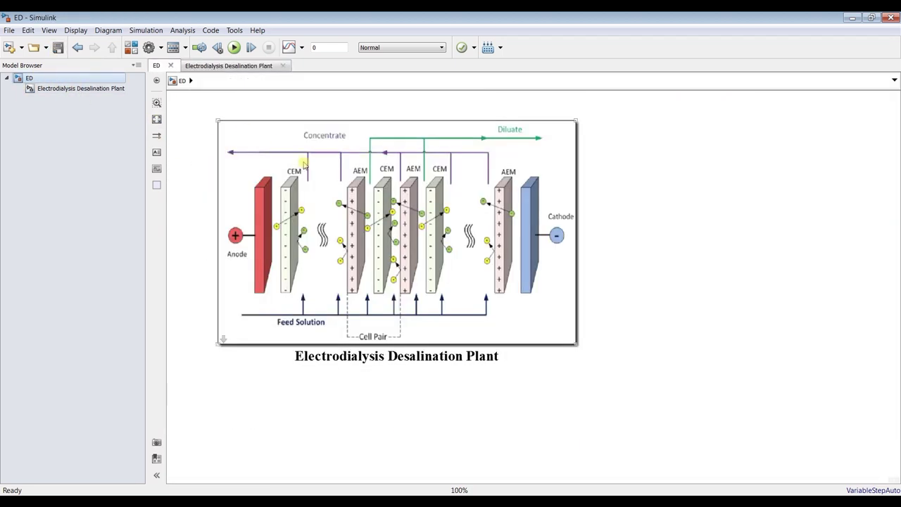
Step: Open the plant parameters and change Plant capacity from 350 to 100 m3/d, keeping recovery 0.75
{"action": "double_click", "coordinate": [303, 163]}
{"action": "left_click_drag", "start_coordinate": [164, 138], "coordinate": [446, 87]}
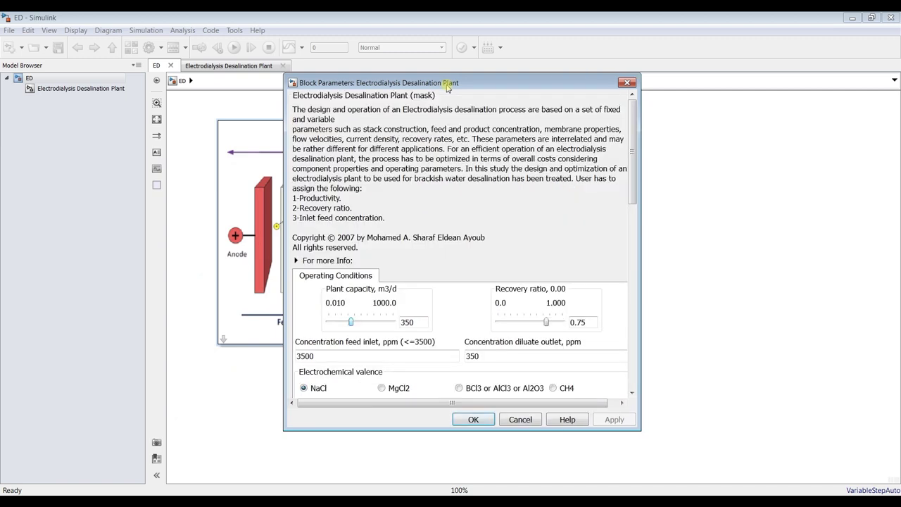
{"action": "left_click", "coordinate": [341, 262]}
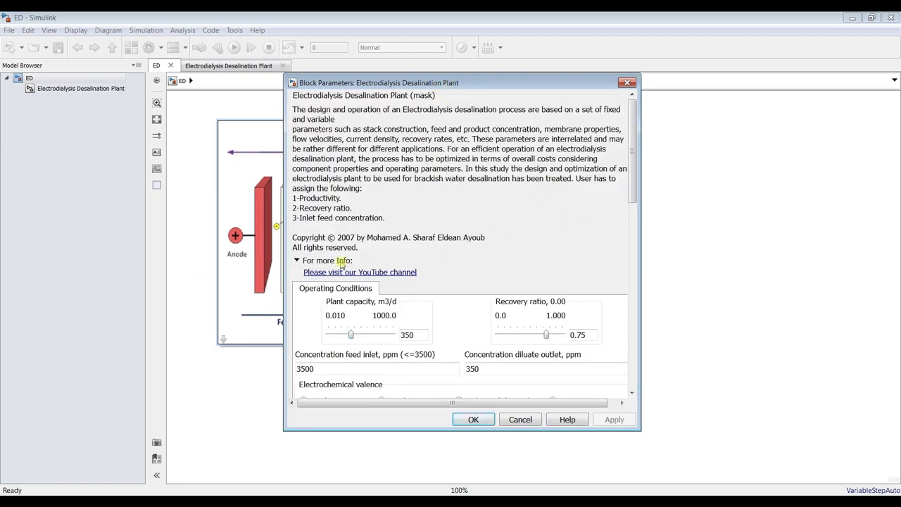
{"action": "left_click_drag", "start_coordinate": [633, 190], "coordinate": [639, 244]}
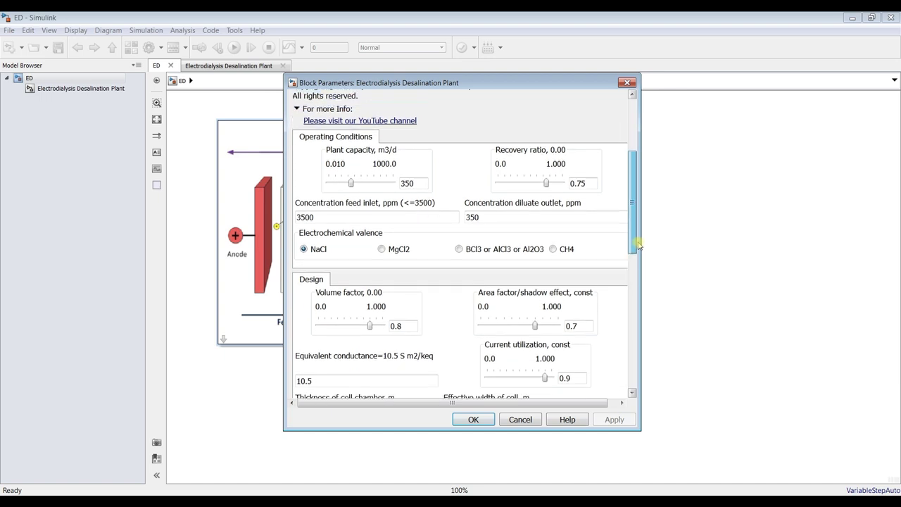
{"action": "double_click", "coordinate": [417, 183]}
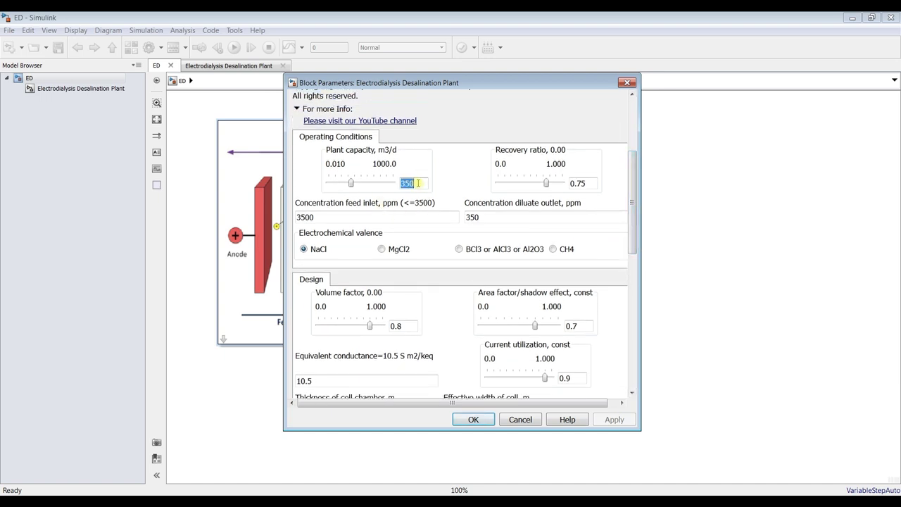
{"action": "type", "text": "100"}
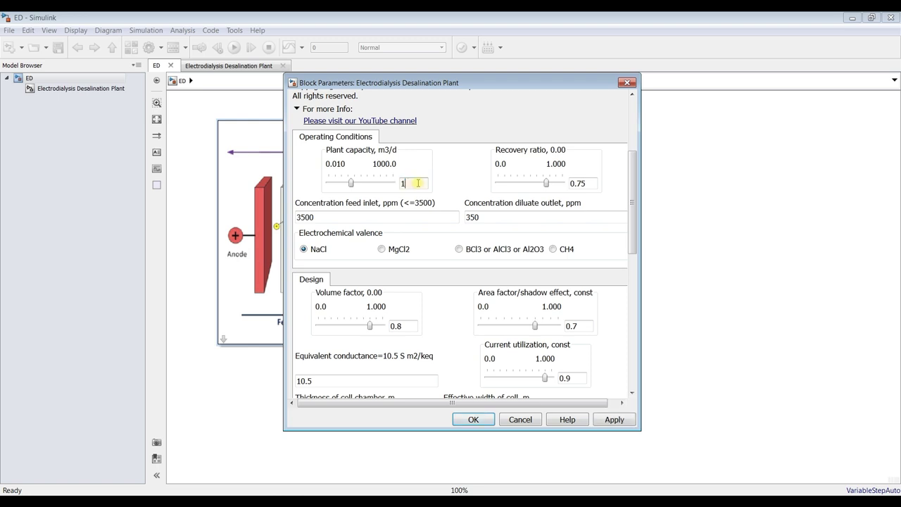
{"action": "double_click", "coordinate": [577, 183]}
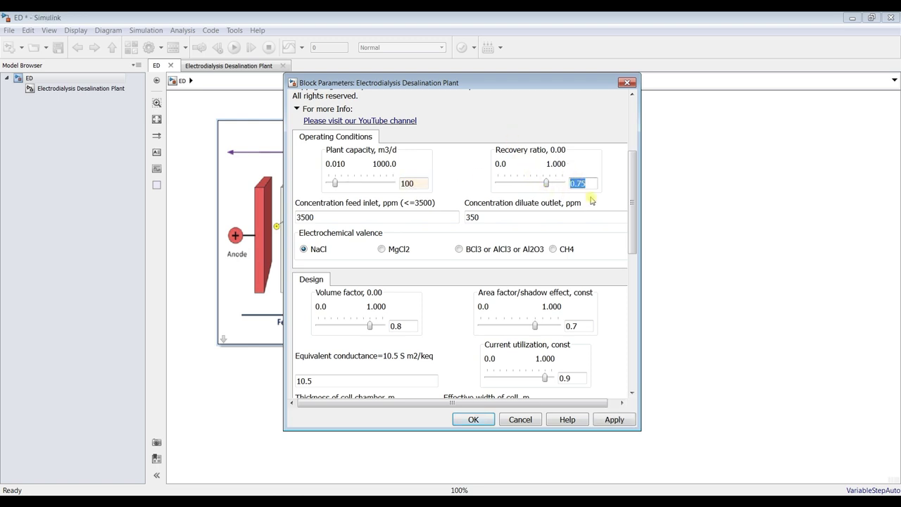
{"action": "left_click", "coordinate": [590, 182]}
Step: Check the feed and diluate concentrations, try other valences, then reselect NaCl
{"action": "double_click", "coordinate": [334, 219]}
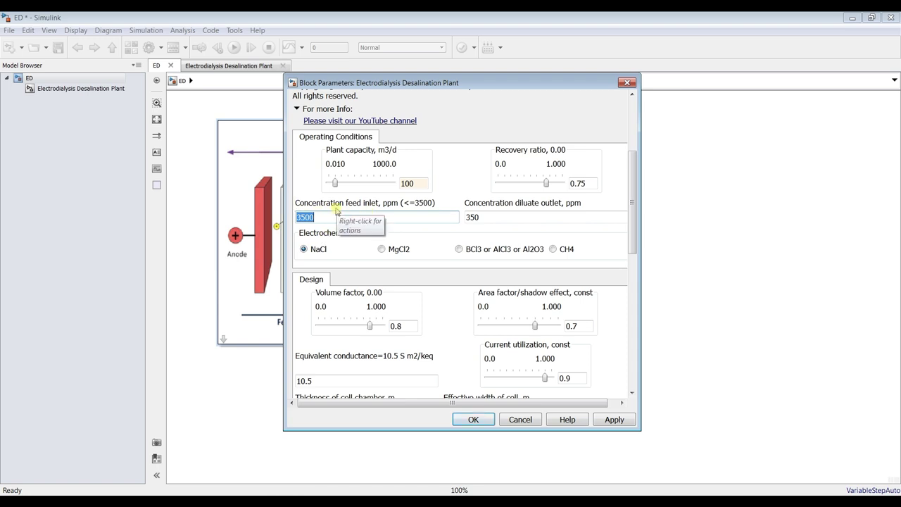
{"action": "left_click", "coordinate": [381, 217]}
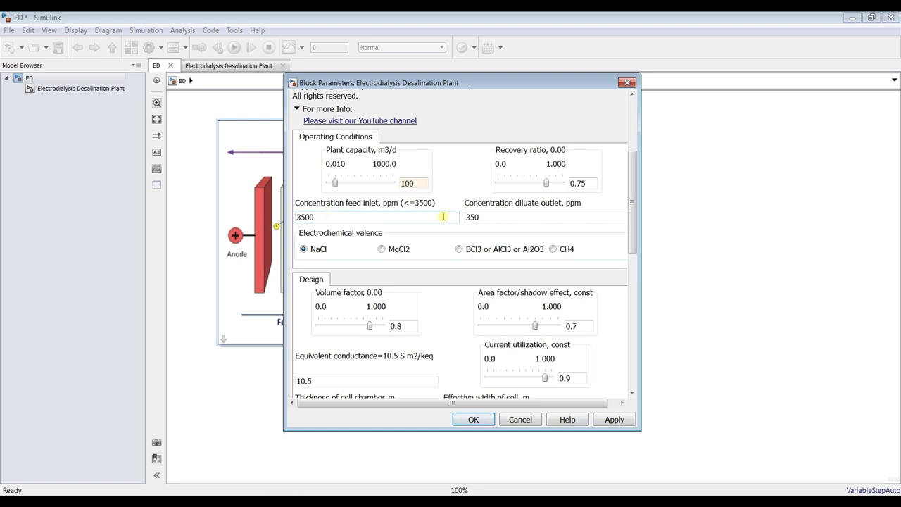
{"action": "double_click", "coordinate": [485, 217]}
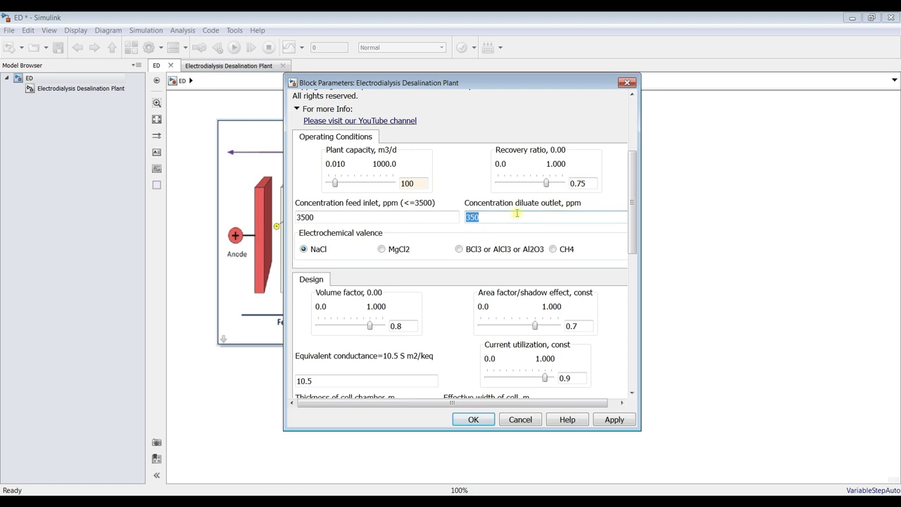
{"action": "left_click", "coordinate": [490, 218]}
{"action": "left_click_drag", "start_coordinate": [632, 226], "coordinate": [632, 257]}
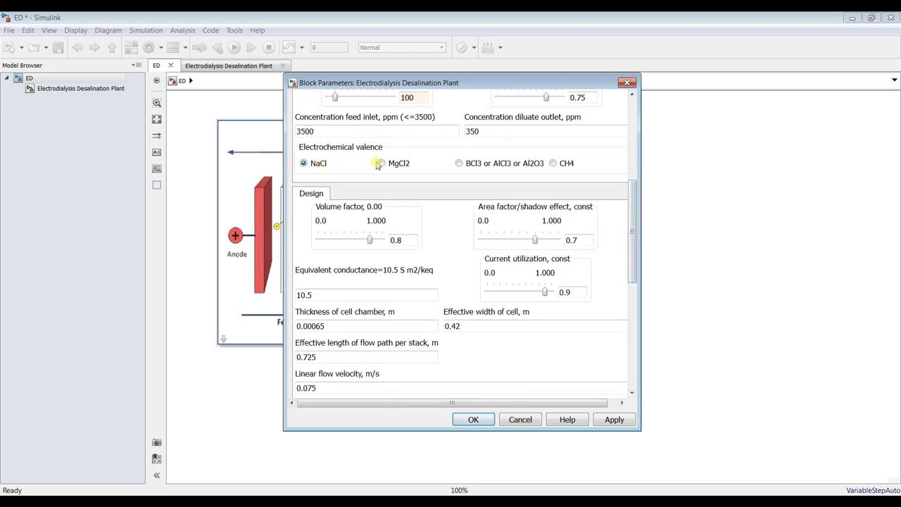
{"action": "left_click", "coordinate": [458, 164]}
{"action": "left_click", "coordinate": [554, 166]}
{"action": "left_click", "coordinate": [303, 164]}
{"action": "left_click_drag", "start_coordinate": [629, 241], "coordinate": [629, 266]}
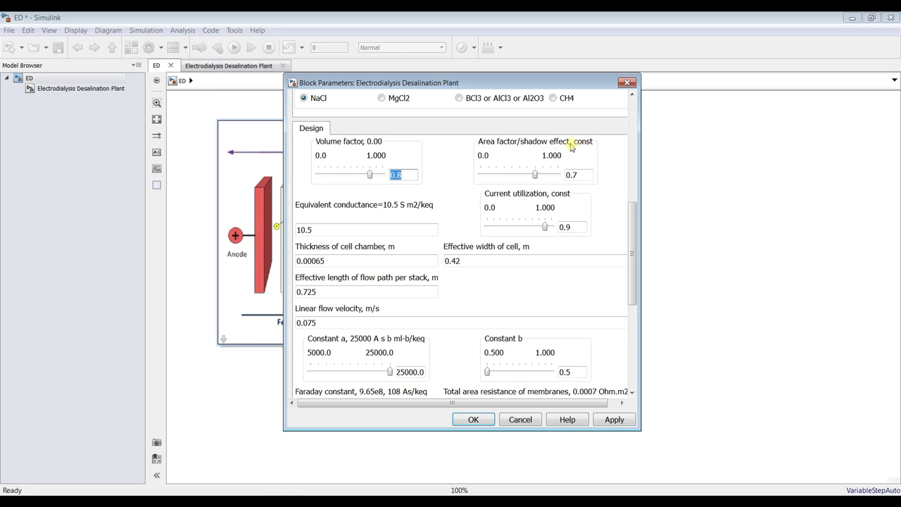
{"action": "double_click", "coordinate": [571, 174]}
{"action": "double_click", "coordinate": [338, 231]}
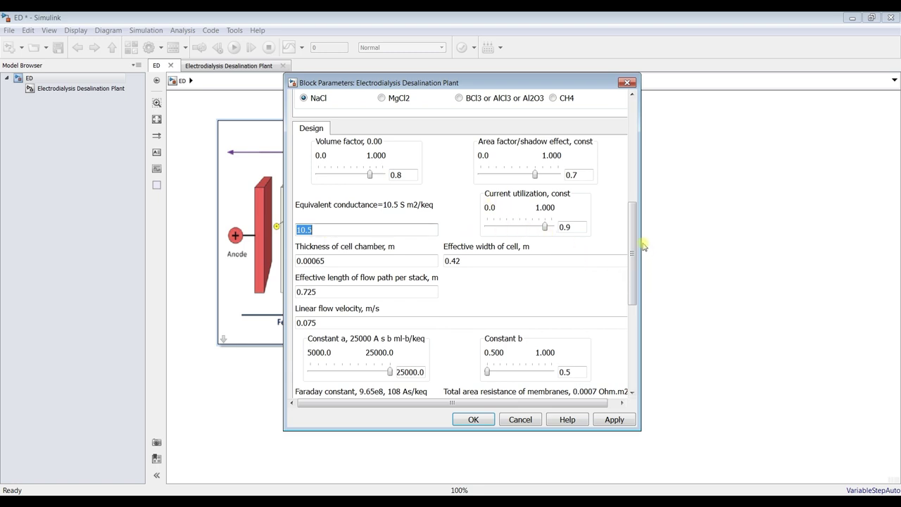
{"action": "left_click_drag", "start_coordinate": [636, 235], "coordinate": [635, 255]}
{"action": "double_click", "coordinate": [574, 169]}
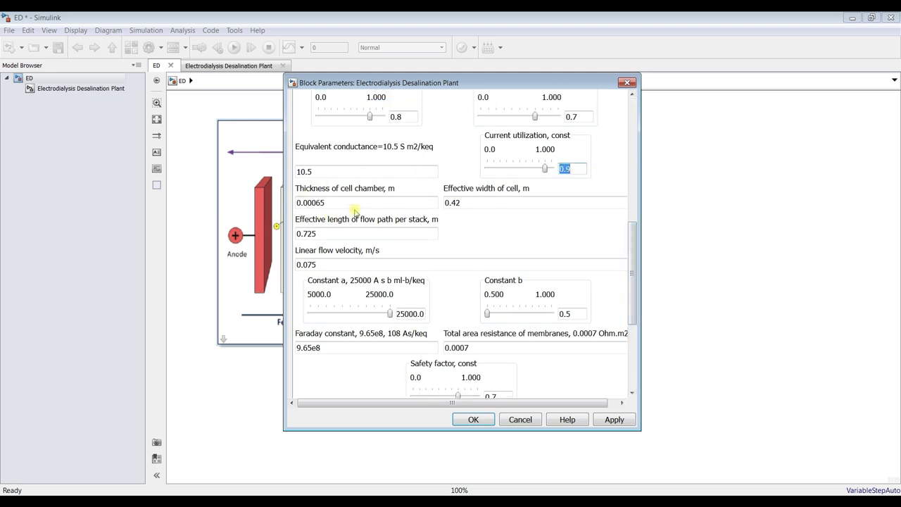
{"action": "double_click", "coordinate": [347, 200]}
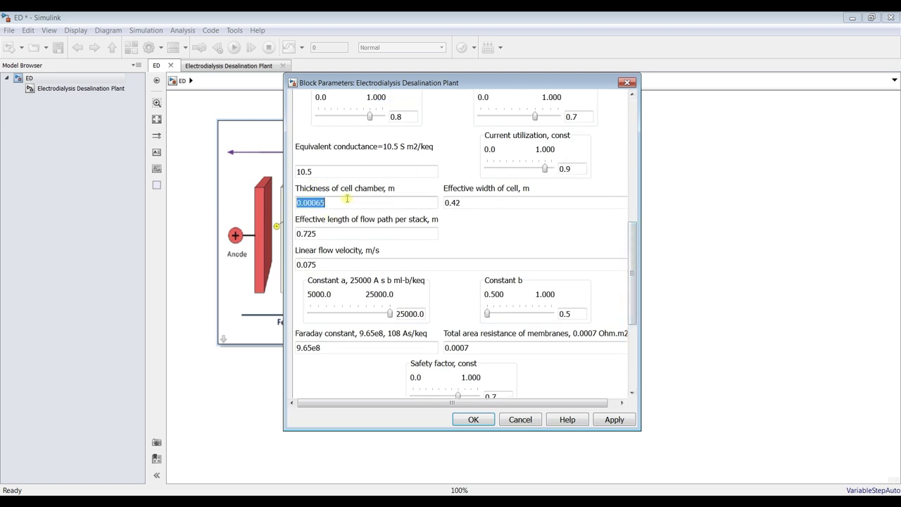
{"action": "left_click", "coordinate": [340, 203]}
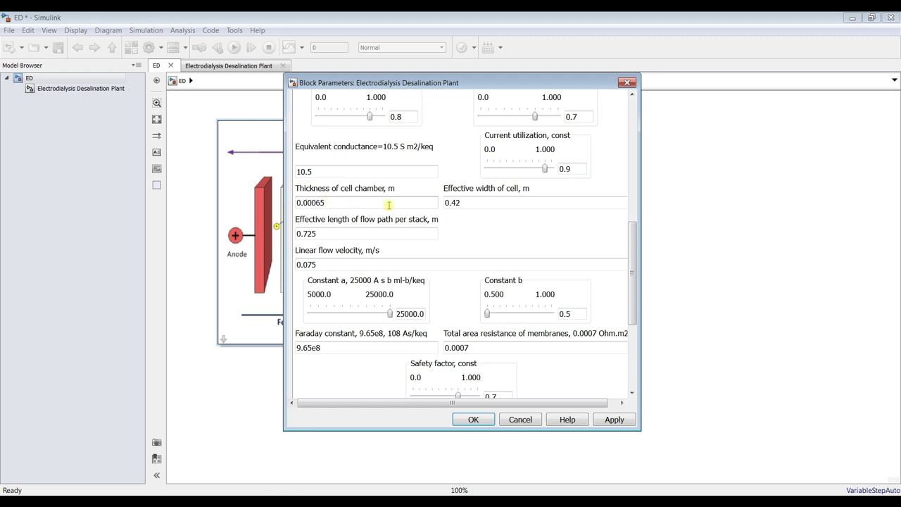
{"action": "double_click", "coordinate": [478, 202]}
{"action": "double_click", "coordinate": [375, 202]}
{"action": "double_click", "coordinate": [481, 202]}
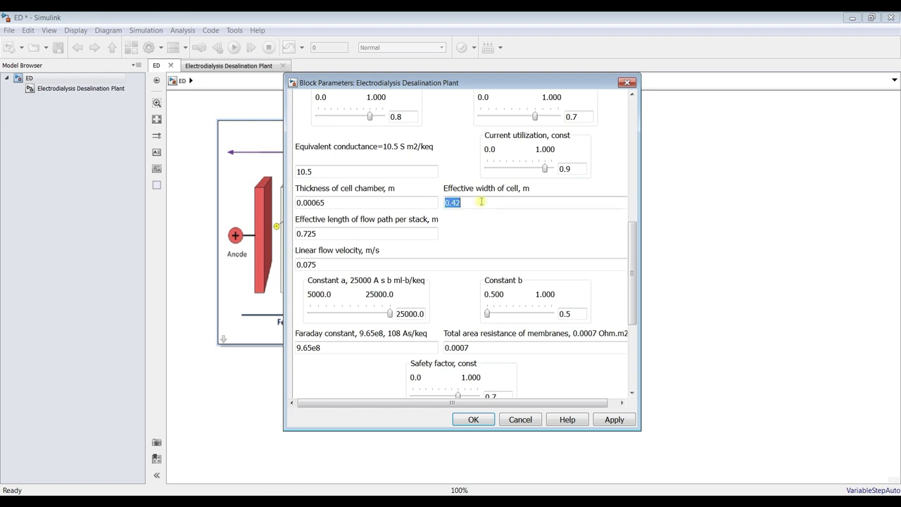
{"action": "double_click", "coordinate": [337, 234]}
{"action": "double_click", "coordinate": [338, 202]}
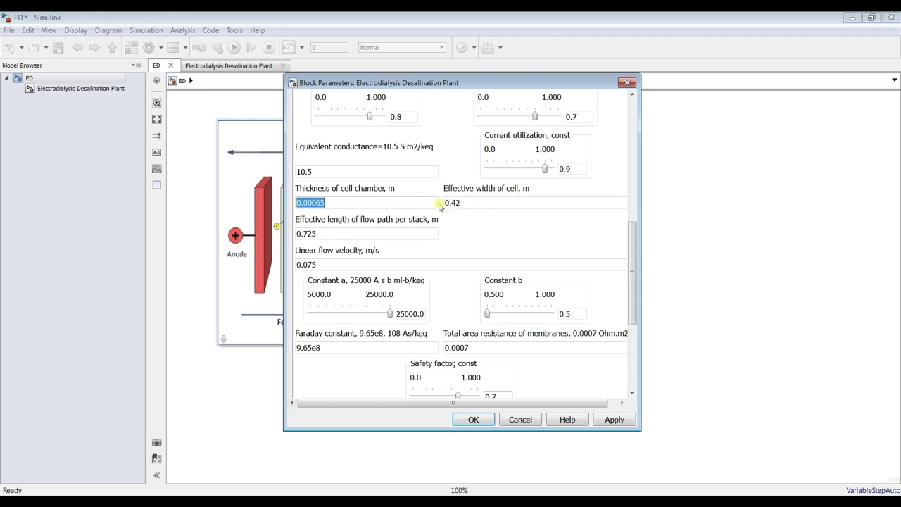
{"action": "double_click", "coordinate": [496, 202]}
{"action": "double_click", "coordinate": [313, 233]}
{"action": "double_click", "coordinate": [330, 203]}
{"action": "double_click", "coordinate": [473, 200]}
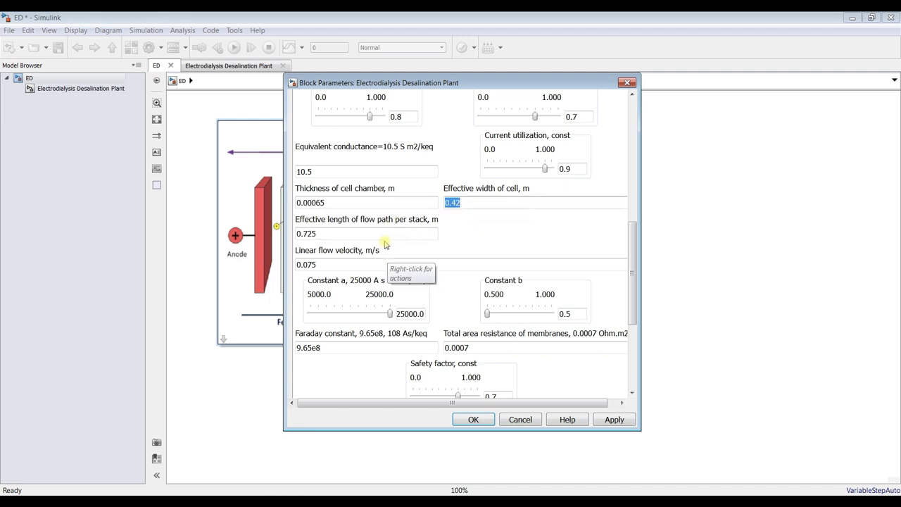
{"action": "double_click", "coordinate": [364, 230]}
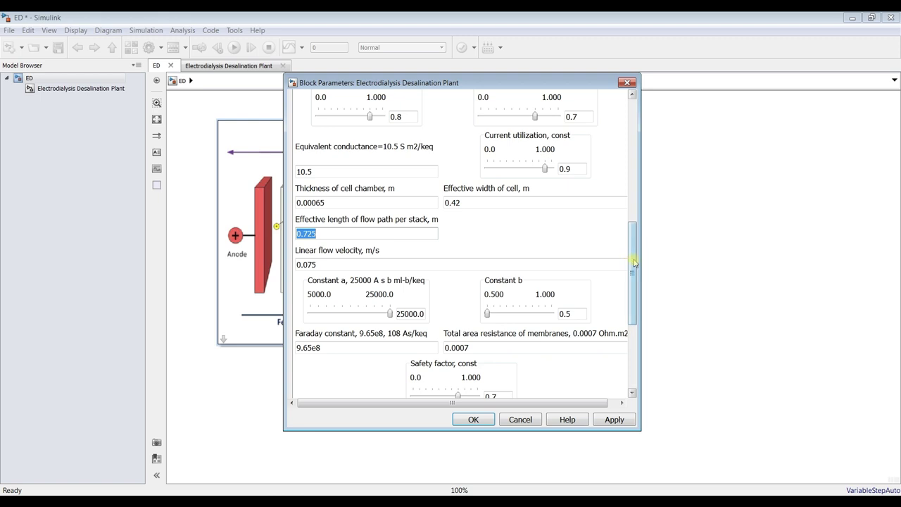
{"action": "left_click_drag", "start_coordinate": [632, 263], "coordinate": [633, 273]}
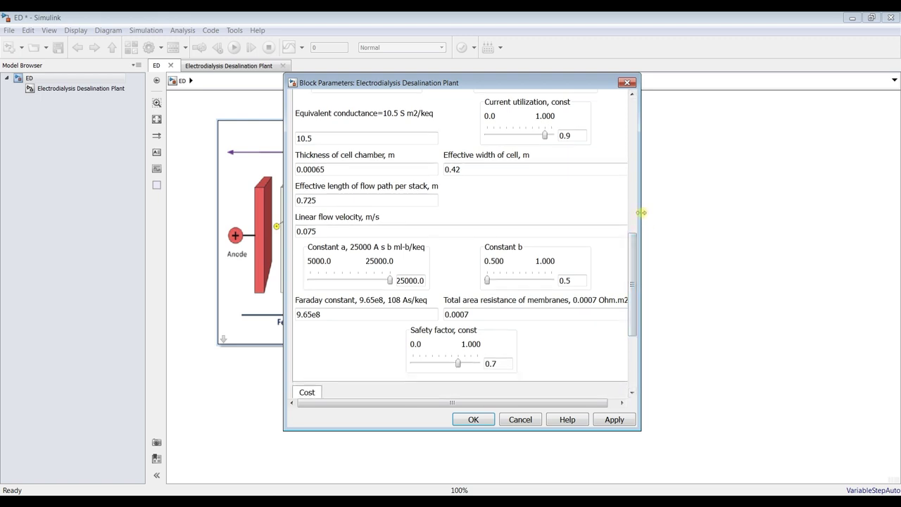
{"action": "left_click_drag", "start_coordinate": [641, 213], "coordinate": [674, 212]}
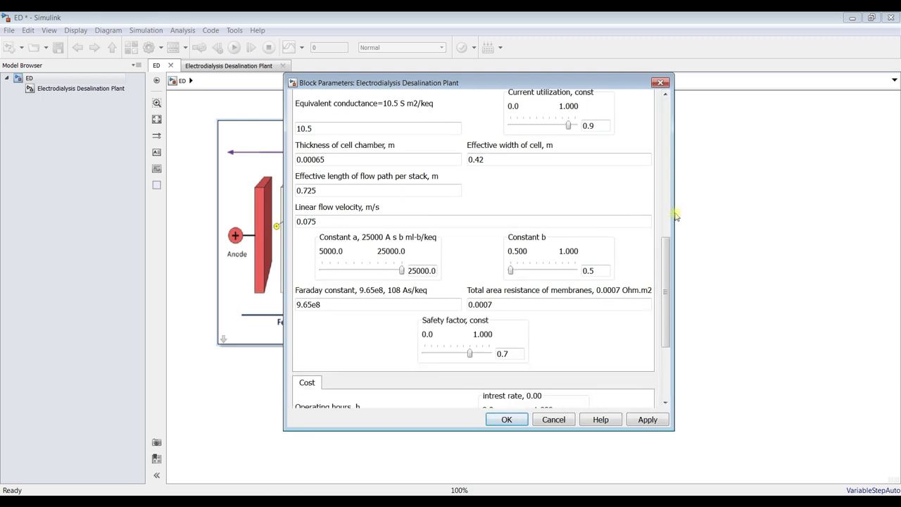
Step: Check flow path length, linear velocity and Constants a and b, scrolling toward the Cost section
{"action": "double_click", "coordinate": [328, 186]}
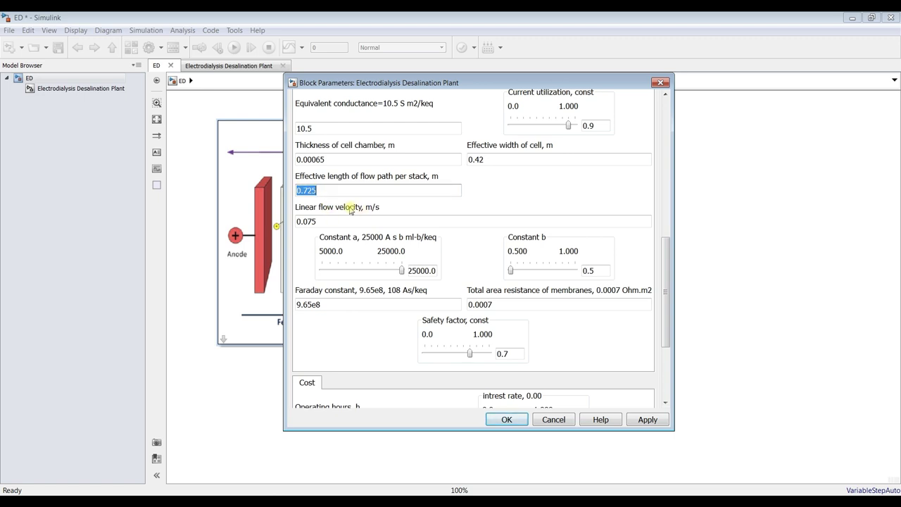
{"action": "key", "text": "Tab"}
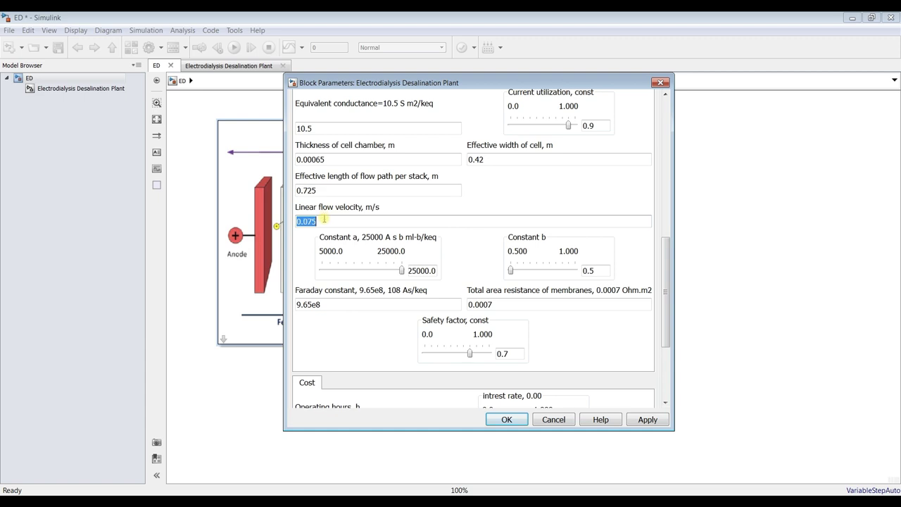
{"action": "left_click_drag", "start_coordinate": [666, 293], "coordinate": [665, 311]}
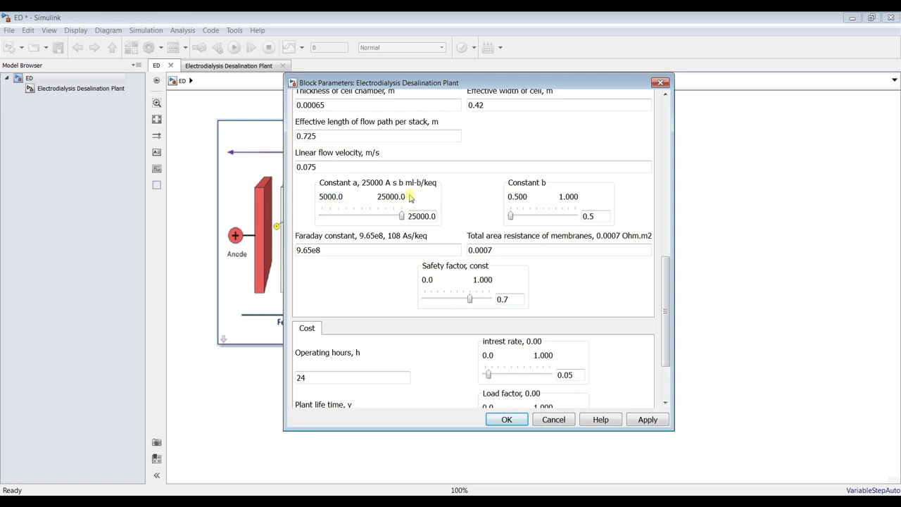
{"action": "double_click", "coordinate": [414, 216]}
{"action": "left_click", "coordinate": [429, 216]}
{"action": "left_click_drag", "start_coordinate": [599, 216], "coordinate": [584, 216]}
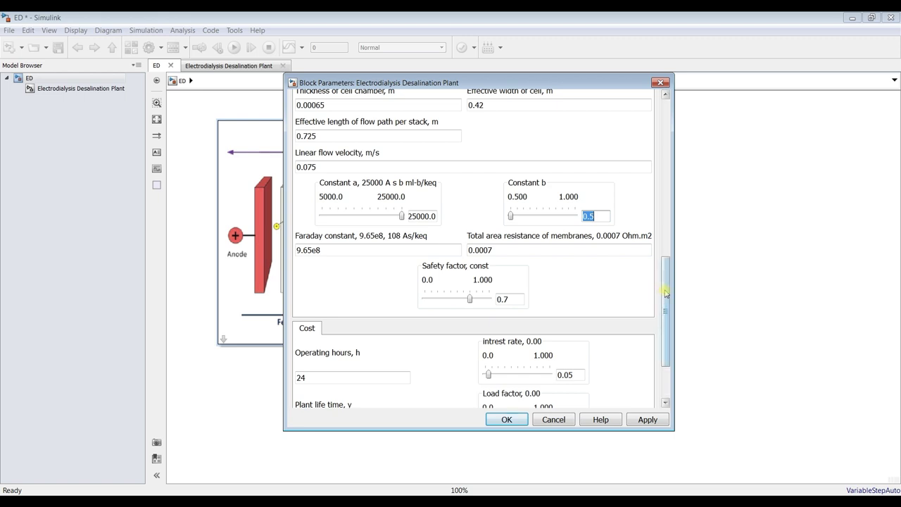
{"action": "left_click_drag", "start_coordinate": [665, 292], "coordinate": [665, 318]}
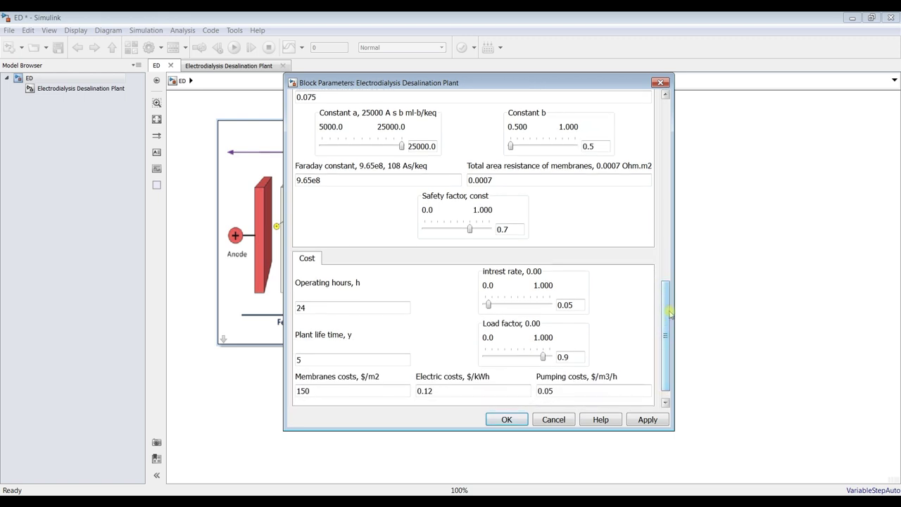
Step: Check the Faraday constant and total membrane area resistance values
{"action": "double_click", "coordinate": [361, 182]}
{"action": "left_click", "coordinate": [350, 180]}
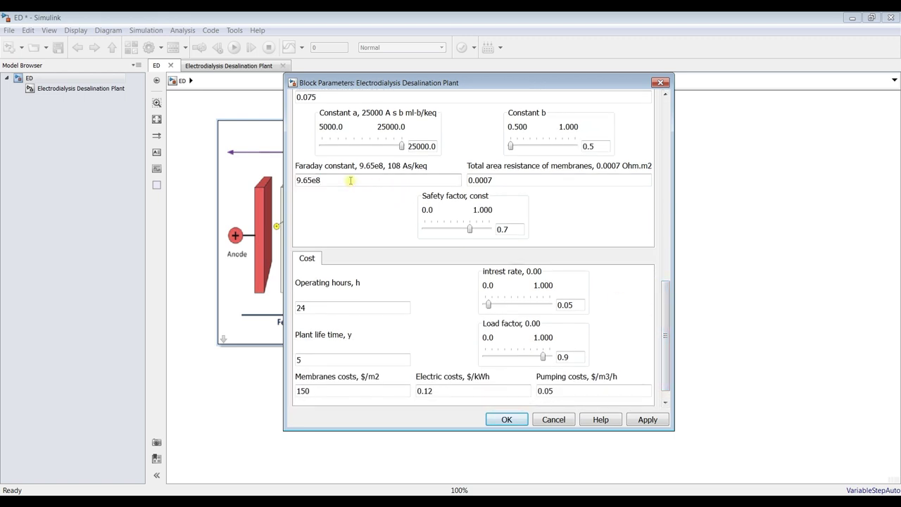
{"action": "double_click", "coordinate": [514, 178]}
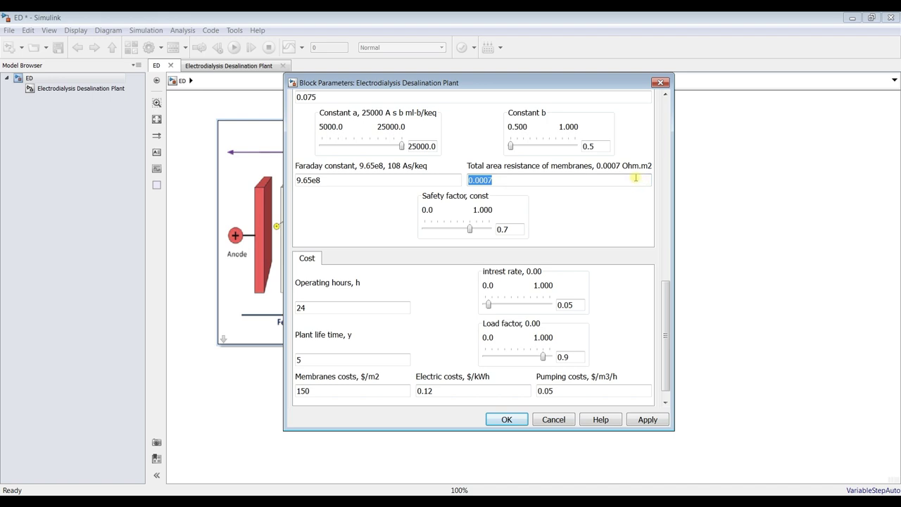
{"action": "left_click", "coordinate": [513, 182]}
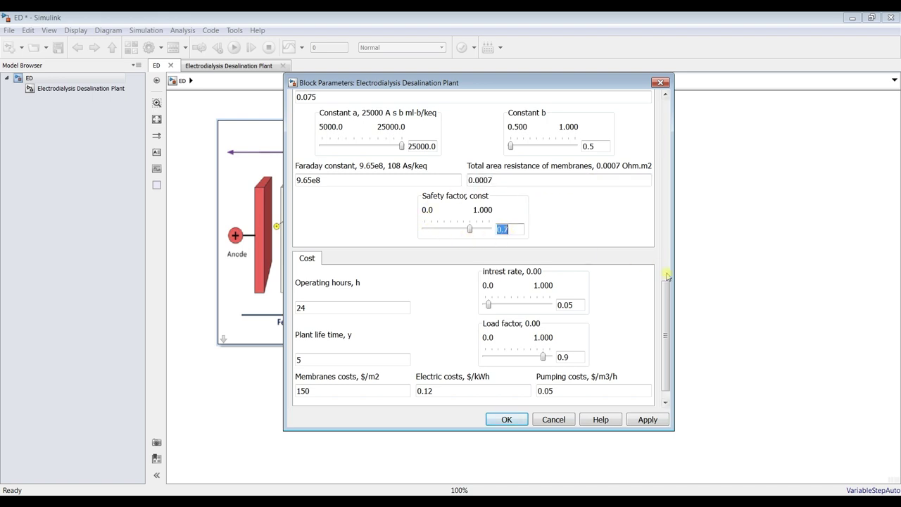
{"action": "left_click_drag", "start_coordinate": [669, 299], "coordinate": [667, 319]}
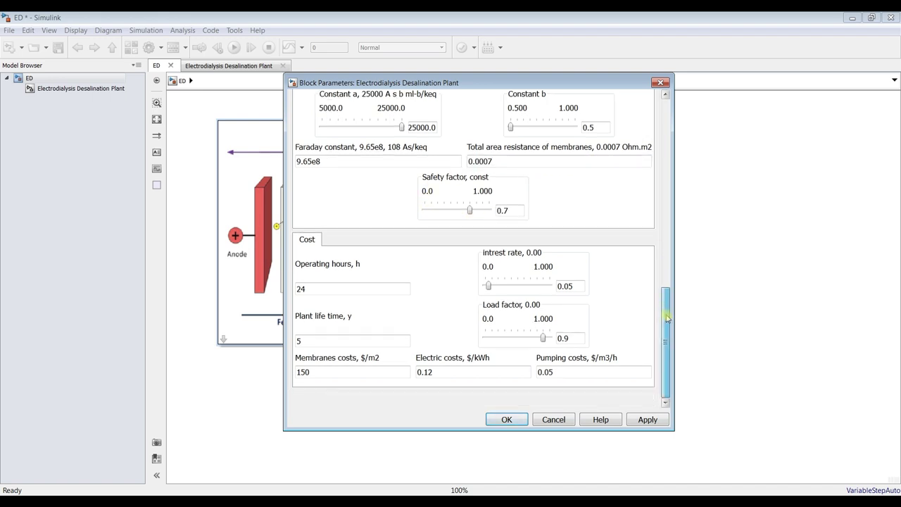
Step: Confirm costs of 24 h, 0.05 interest, 5 years, 0.9 load, and 150/0.12/0.05, then apply
{"action": "double_click", "coordinate": [331, 288]}
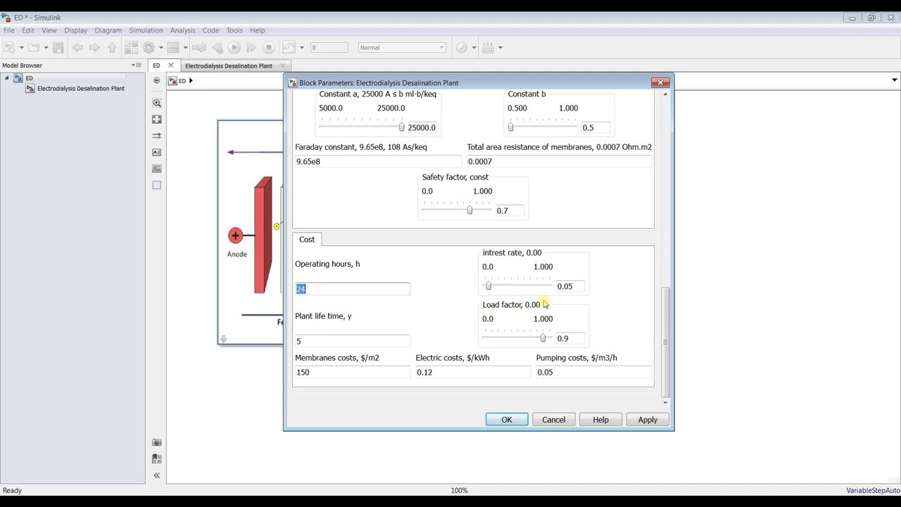
{"action": "double_click", "coordinate": [583, 286]}
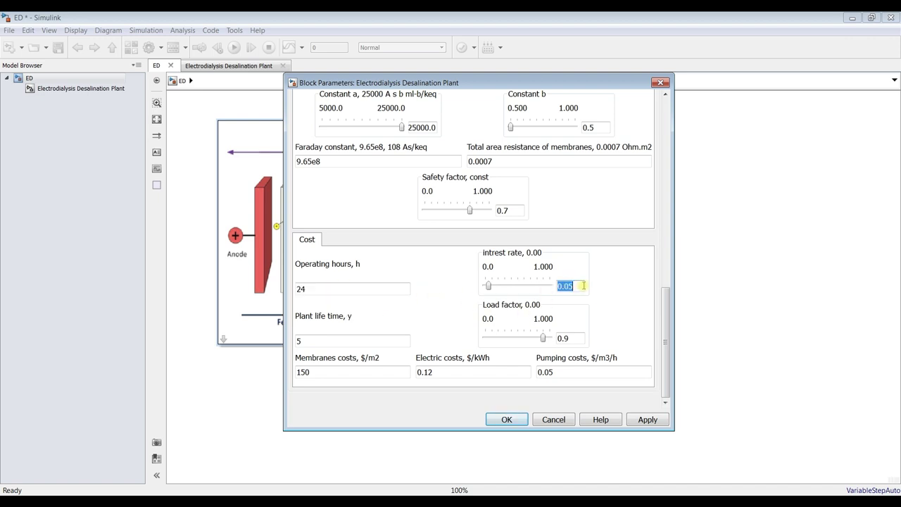
{"action": "double_click", "coordinate": [337, 341]}
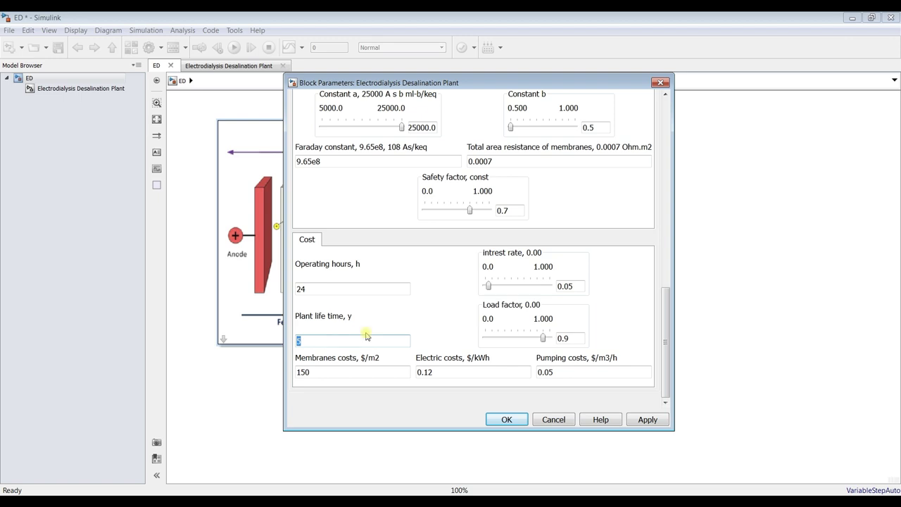
{"action": "double_click", "coordinate": [578, 339]}
{"action": "double_click", "coordinate": [342, 371]}
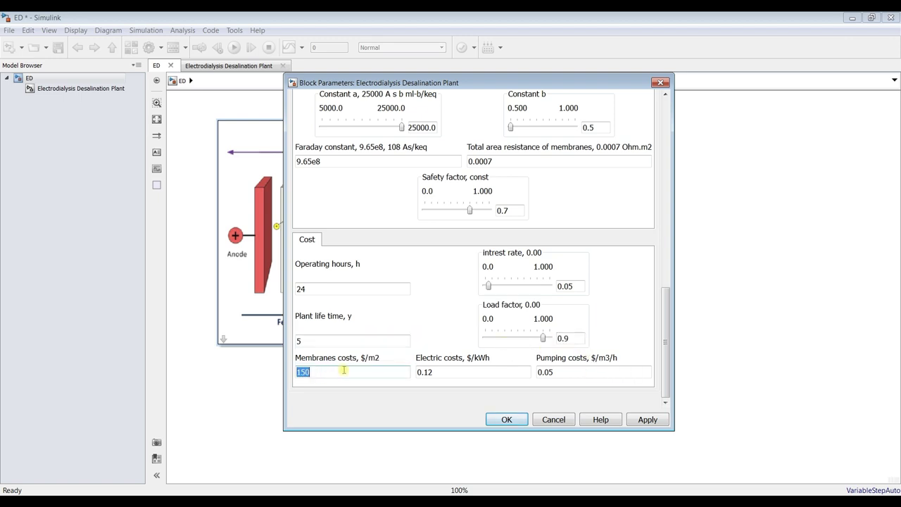
{"action": "double_click", "coordinate": [449, 371]}
{"action": "double_click", "coordinate": [559, 371]}
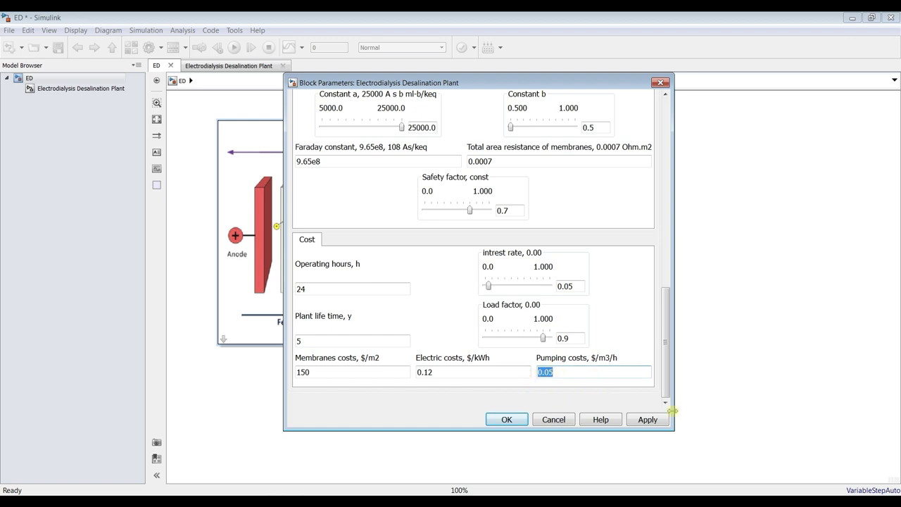
{"action": "left_click", "coordinate": [648, 420]}
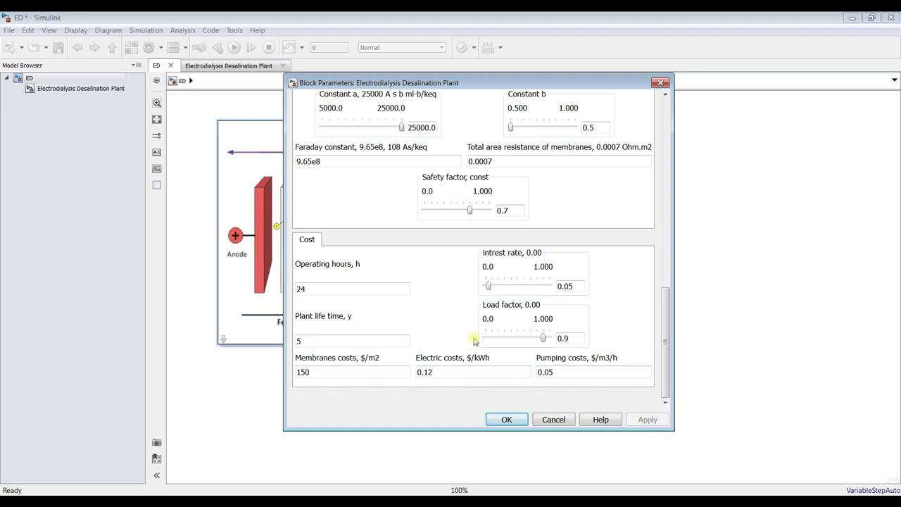
Step: Accept the plant parameters, open the plant subsystem, save the model and run the simulation
{"action": "left_click_drag", "start_coordinate": [666, 343], "coordinate": [618, 196]}
{"action": "left_click", "coordinate": [507, 419]}
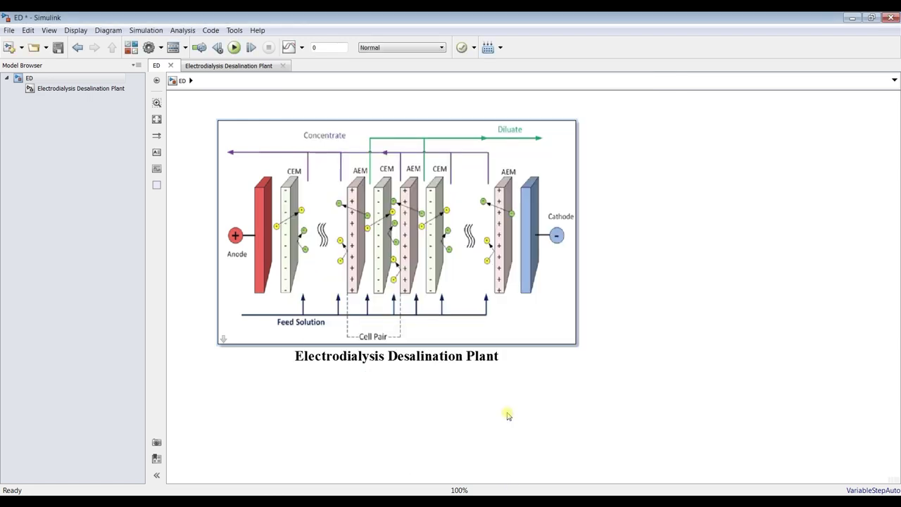
{"action": "left_click", "coordinate": [81, 88]}
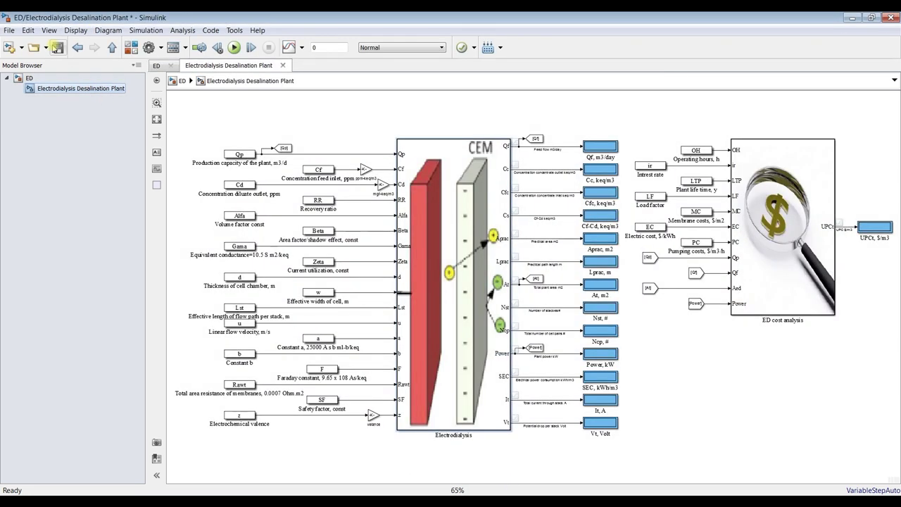
{"action": "left_click", "coordinate": [59, 48]}
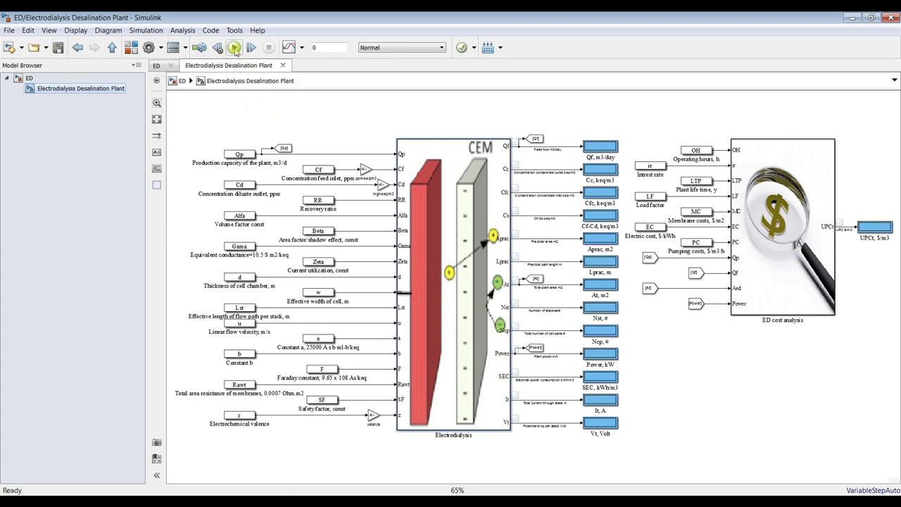
{"action": "left_click", "coordinate": [327, 46]}
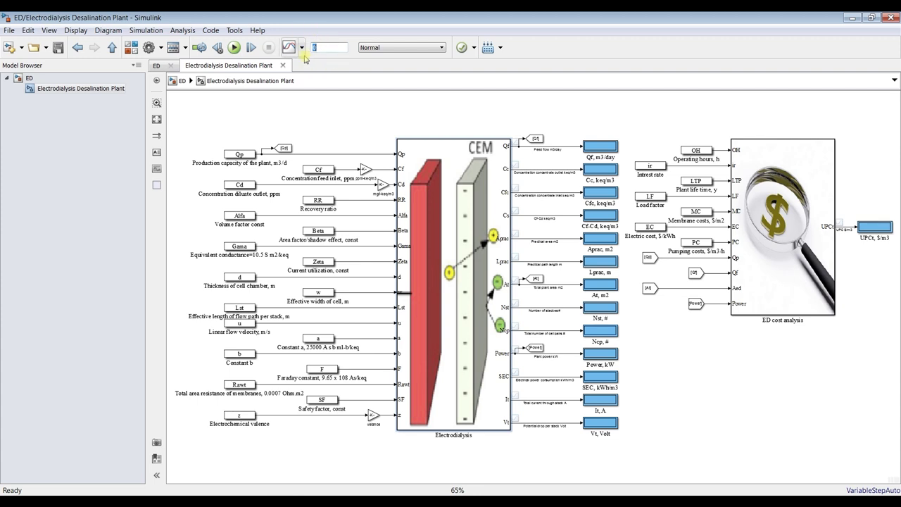
{"action": "left_click", "coordinate": [234, 47]}
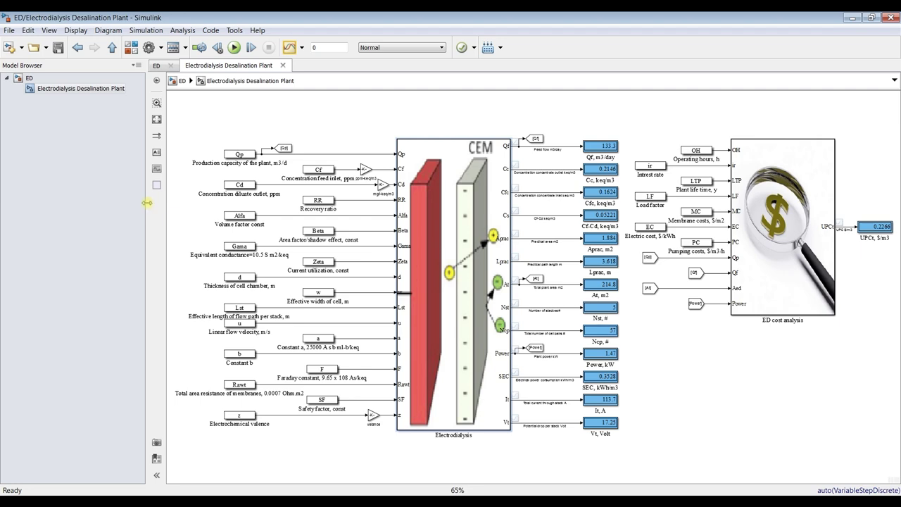
{"action": "left_click_drag", "start_coordinate": [146, 203], "coordinate": [76, 203]}
{"action": "left_click", "coordinate": [86, 121]}
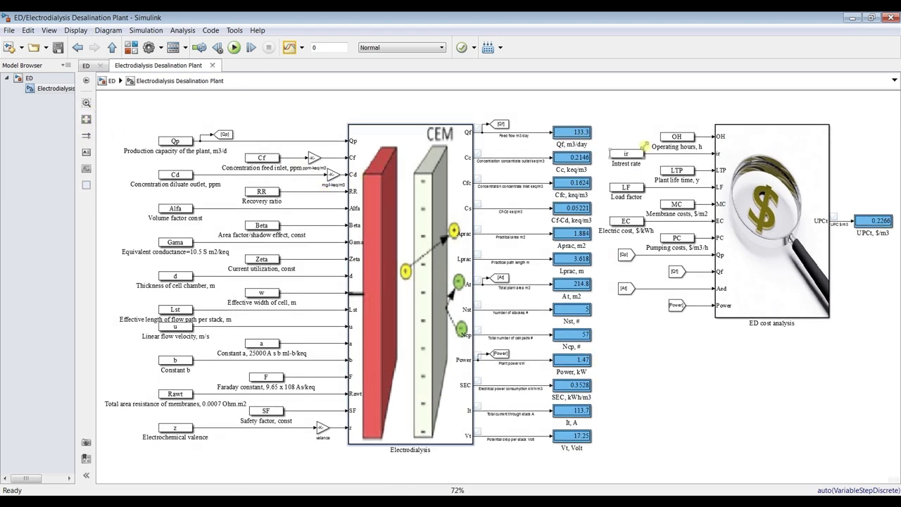
{"action": "scroll", "coordinate": [633, 149], "scroll_direction": "up", "scroll_amount": 4}
{"action": "left_click", "coordinate": [523, 142]}
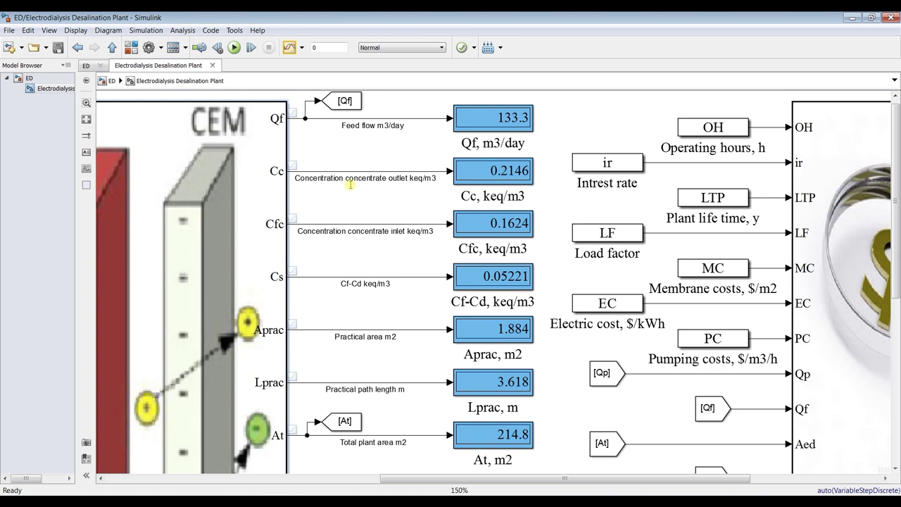
{"action": "left_click", "coordinate": [523, 182]}
{"action": "left_click", "coordinate": [375, 245]}
{"action": "left_click_drag", "start_coordinate": [897, 159], "coordinate": [898, 248]}
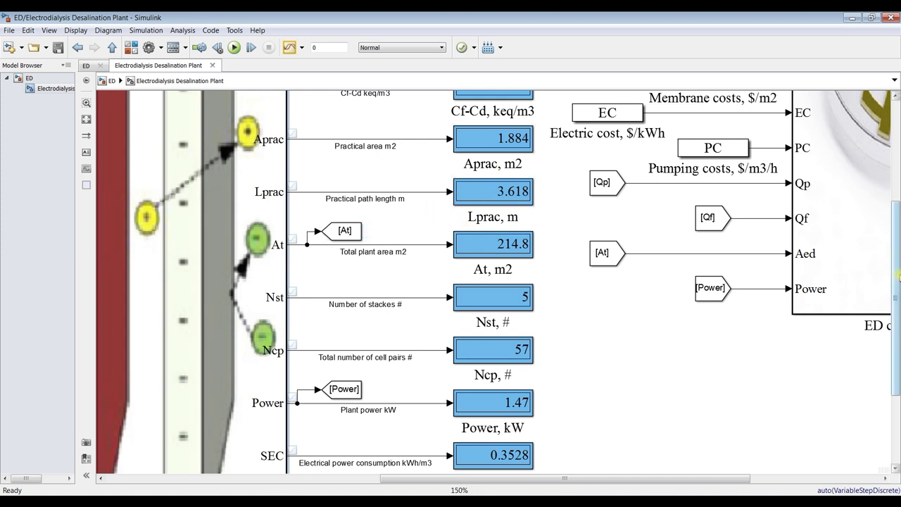
{"action": "left_click_drag", "start_coordinate": [898, 278], "coordinate": [898, 325]}
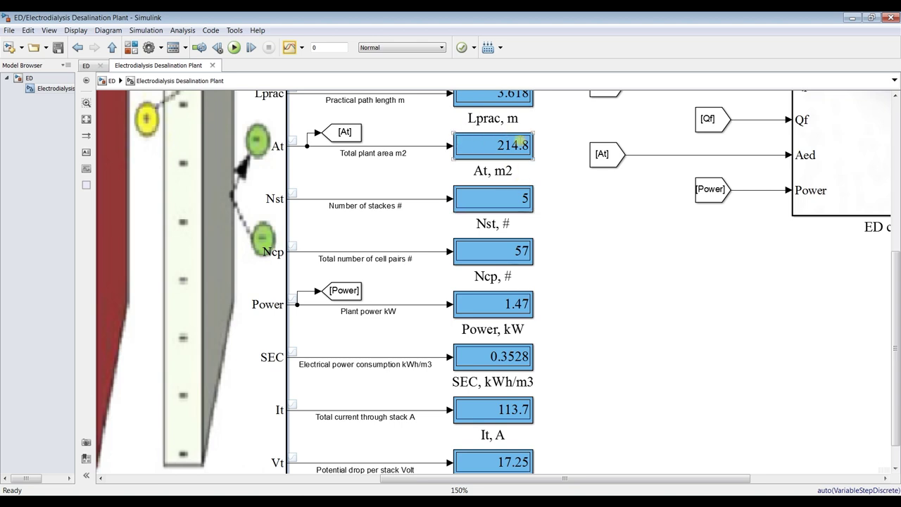
{"action": "left_click", "coordinate": [512, 145]}
{"action": "left_click", "coordinate": [314, 233]}
{"action": "left_click_drag", "start_coordinate": [898, 266], "coordinate": [897, 297]}
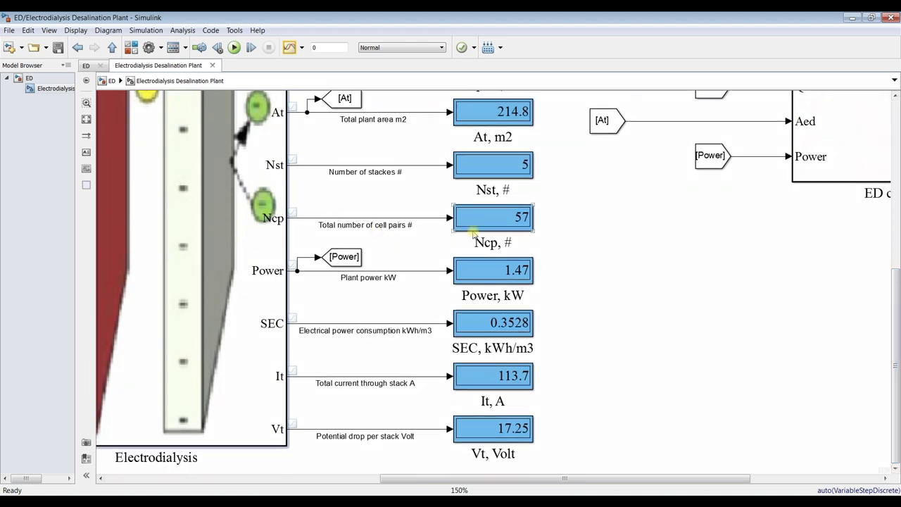
{"action": "left_click", "coordinate": [512, 220]}
{"action": "scroll", "coordinate": [577, 207], "scroll_direction": "down", "scroll_amount": 3}
{"action": "scroll", "coordinate": [515, 253], "scroll_direction": "down", "scroll_amount": 4}
{"action": "left_click", "coordinate": [57, 89]}
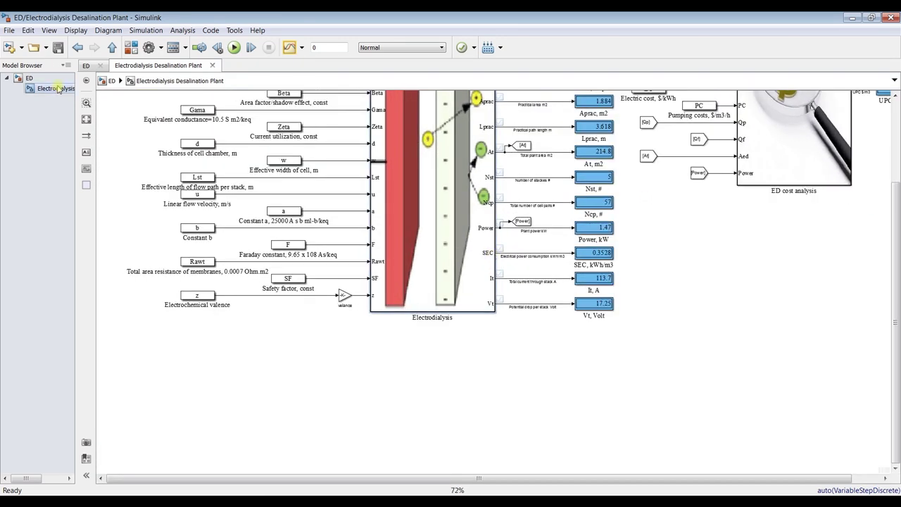
{"action": "left_click", "coordinate": [29, 78]}
{"action": "scroll", "coordinate": [246, 300], "scroll_direction": "up", "scroll_amount": 5}
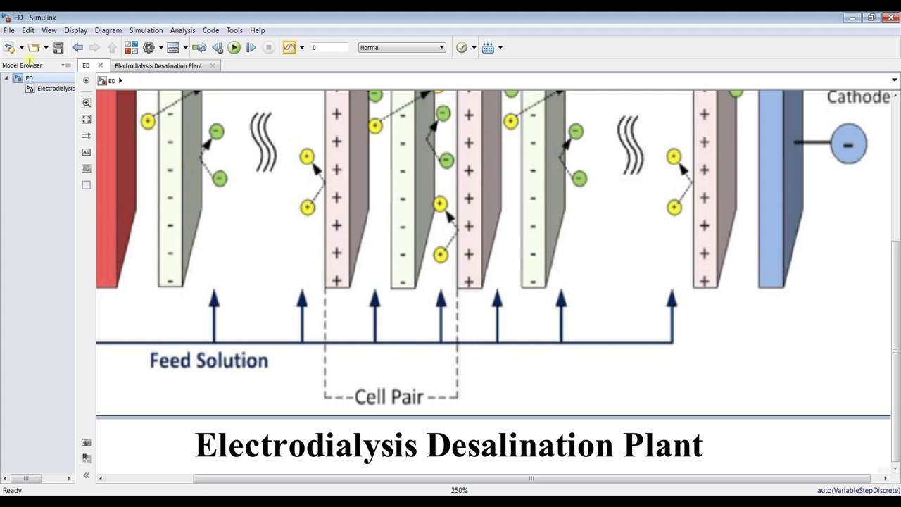
{"action": "left_click", "coordinate": [45, 90]}
{"action": "scroll", "coordinate": [619, 197], "scroll_direction": "up", "scroll_amount": 4}
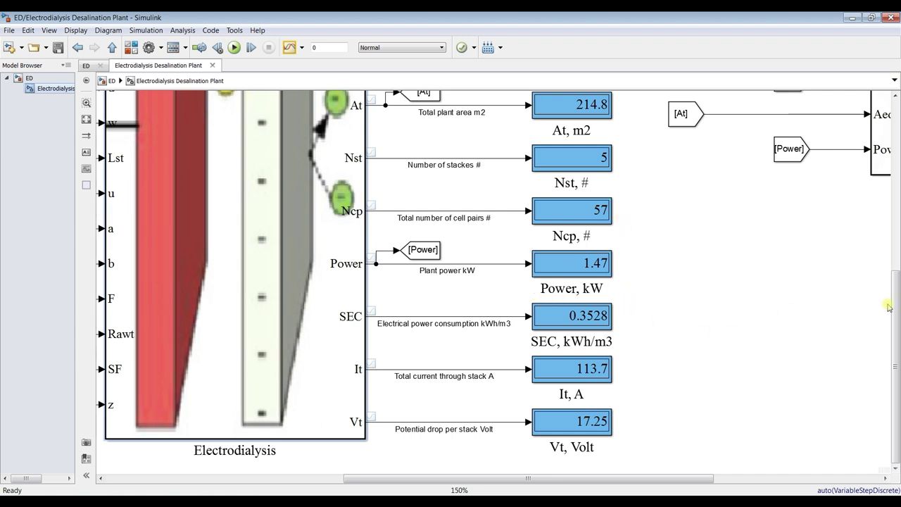
{"action": "scroll", "coordinate": [622, 300], "scroll_direction": "up", "scroll_amount": 3}
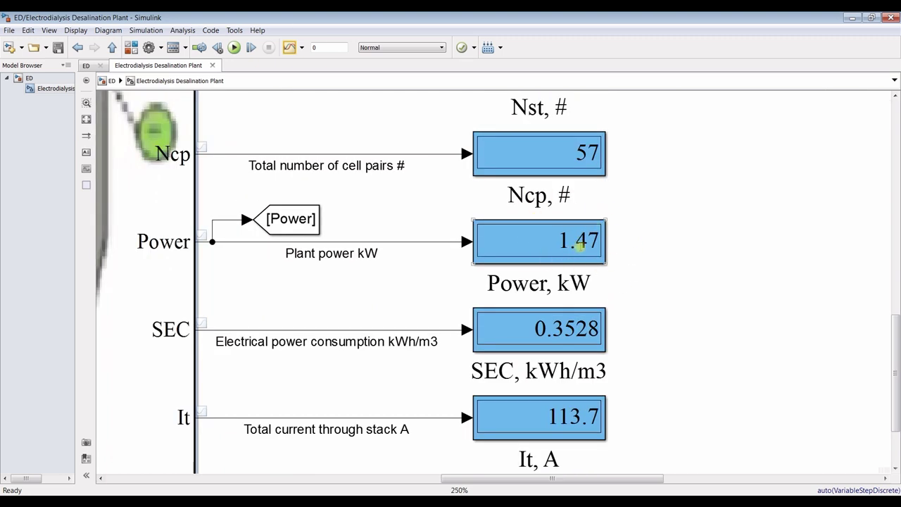
{"action": "scroll", "coordinate": [582, 239], "scroll_direction": "down", "scroll_amount": 1}
{"action": "scroll", "coordinate": [686, 207], "scroll_direction": "down", "scroll_amount": 1}
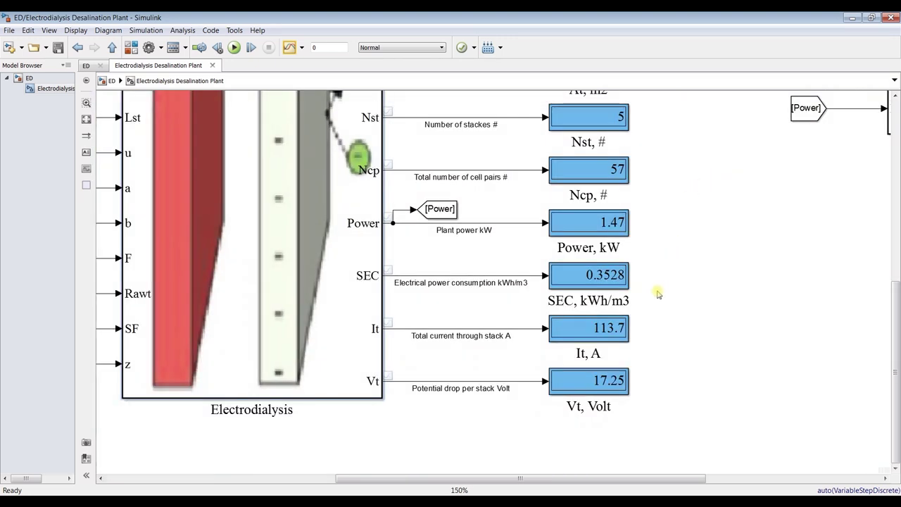
{"action": "scroll", "coordinate": [651, 294], "scroll_direction": "up", "scroll_amount": 1}
{"action": "left_click", "coordinate": [512, 287]}
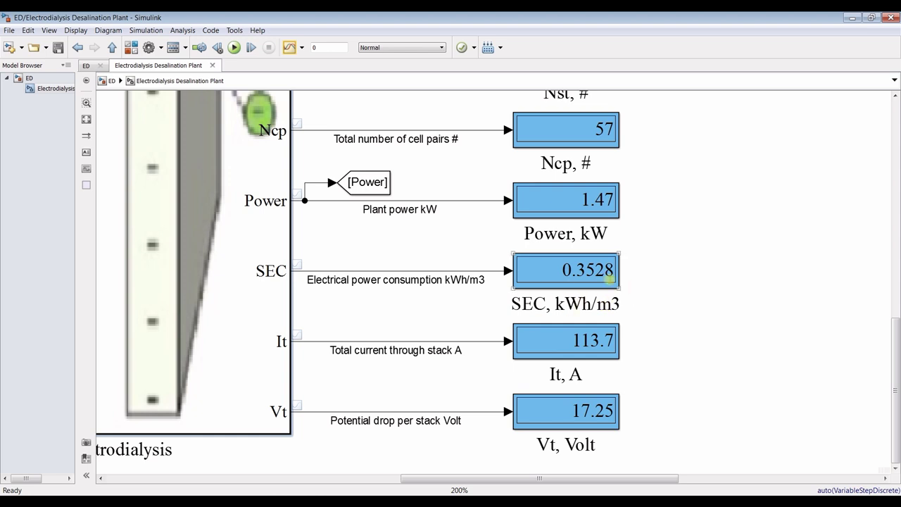
{"action": "left_click", "coordinate": [636, 279]}
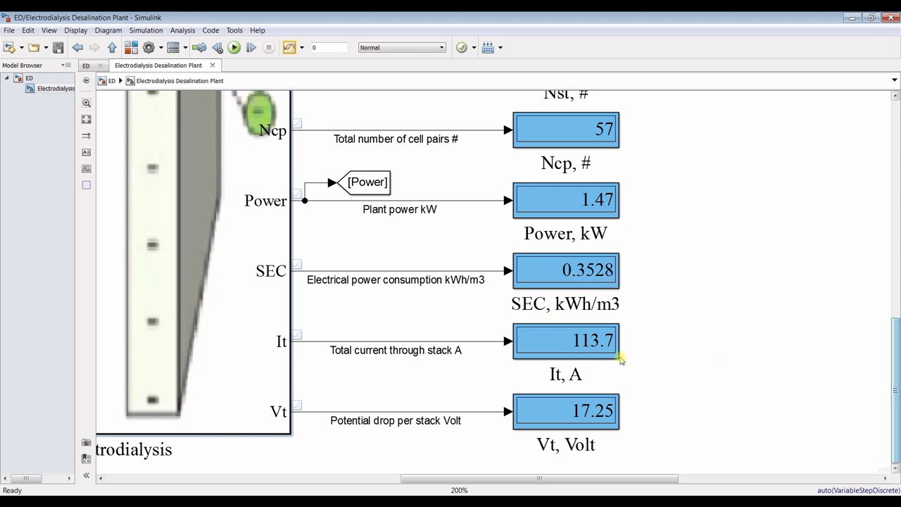
{"action": "scroll", "coordinate": [577, 373], "scroll_direction": "down", "scroll_amount": 3}
{"action": "scroll", "coordinate": [568, 358], "scroll_direction": "up", "scroll_amount": 3}
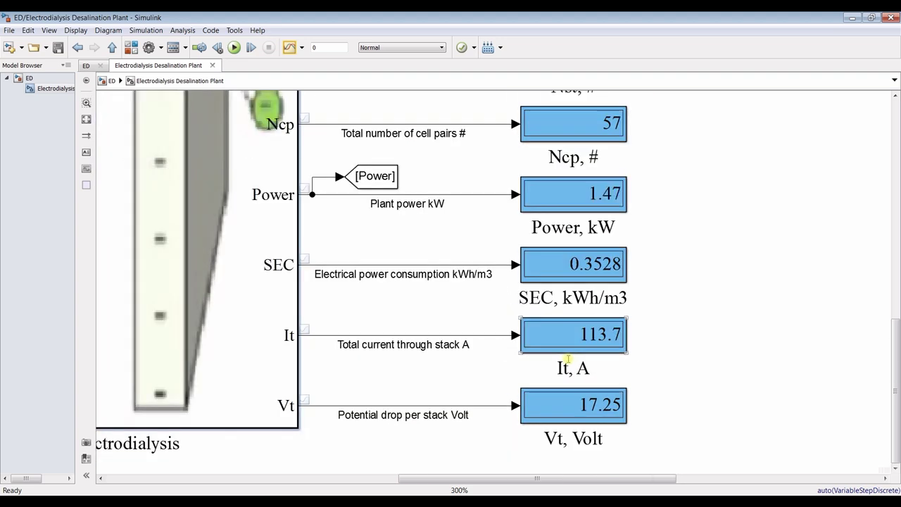
{"action": "scroll", "coordinate": [533, 438], "scroll_direction": "up", "scroll_amount": 1}
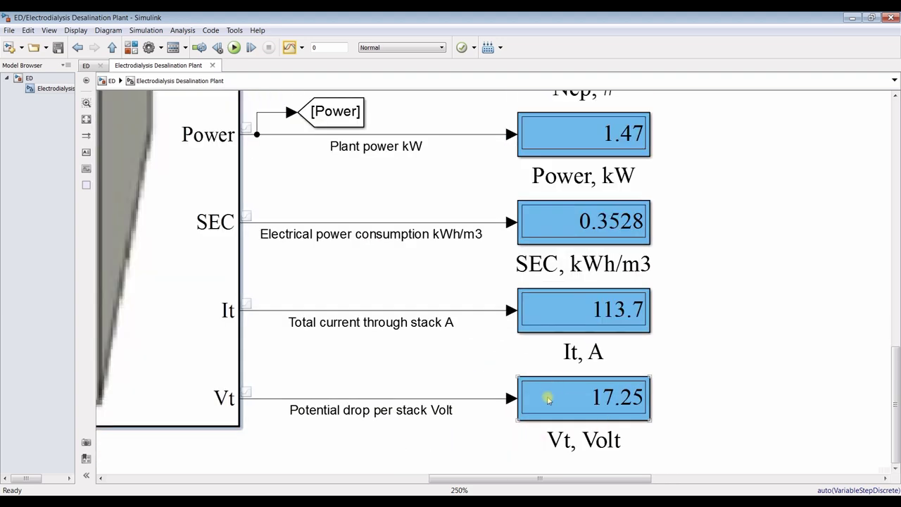
{"action": "scroll", "coordinate": [282, 299], "scroll_direction": "down", "scroll_amount": 3}
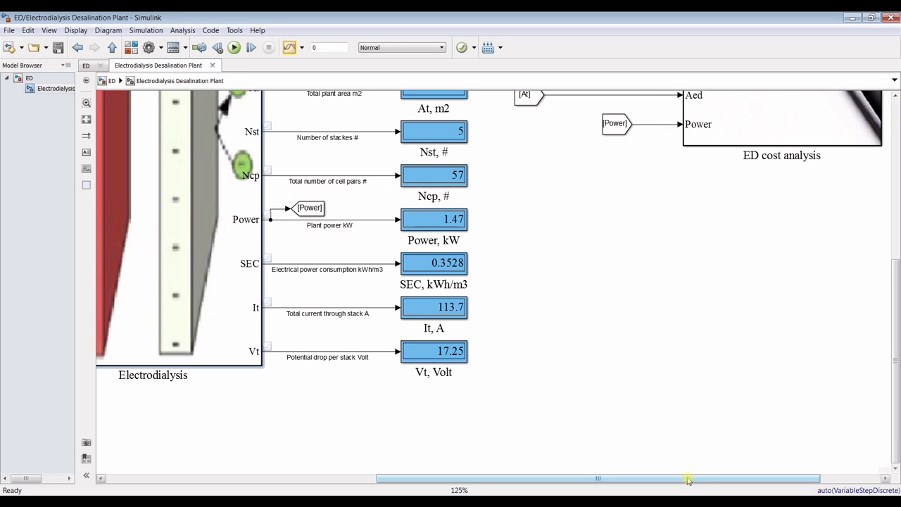
{"action": "left_click_drag", "start_coordinate": [681, 478], "coordinate": [735, 478]}
{"action": "scroll", "coordinate": [840, 157], "scroll_direction": "down", "scroll_amount": 2}
{"action": "scroll", "coordinate": [841, 157], "scroll_direction": "up", "scroll_amount": 3}
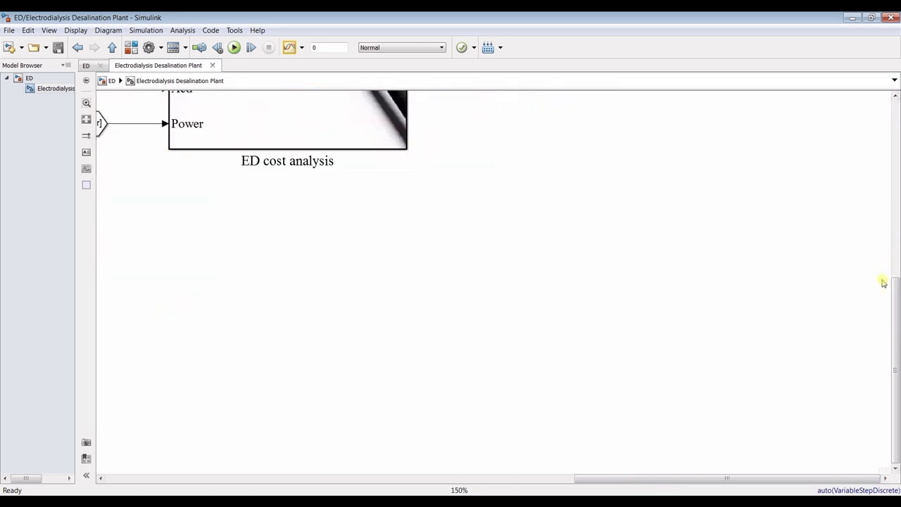
{"action": "left_click_drag", "start_coordinate": [894, 302], "coordinate": [898, 143]}
{"action": "scroll", "coordinate": [329, 311], "scroll_direction": "up", "scroll_amount": 3}
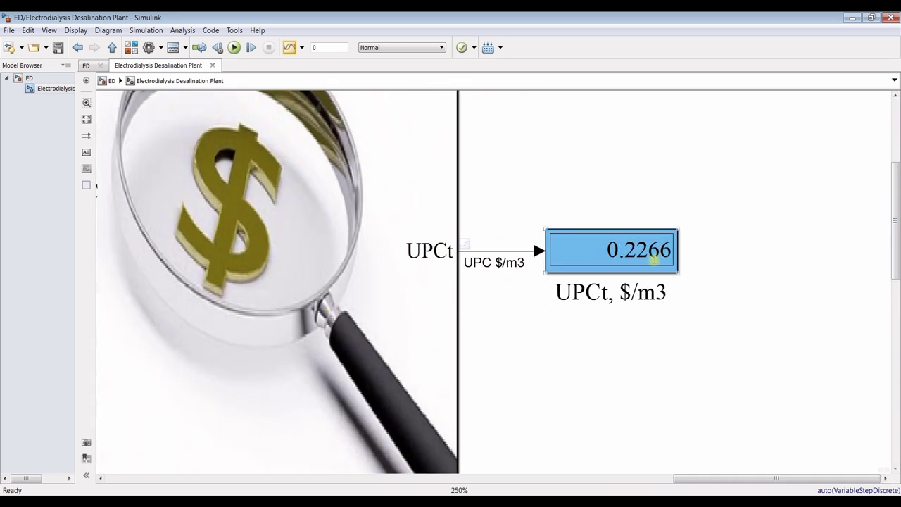
{"action": "left_click", "coordinate": [646, 252]}
{"action": "scroll", "coordinate": [635, 239], "scroll_direction": "down", "scroll_amount": 3}
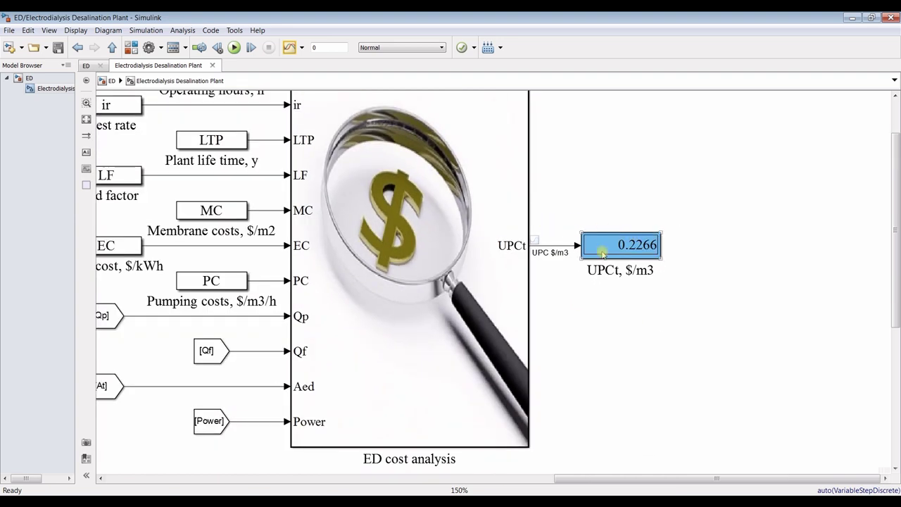
{"action": "scroll", "coordinate": [603, 253], "scroll_direction": "down", "scroll_amount": 2}
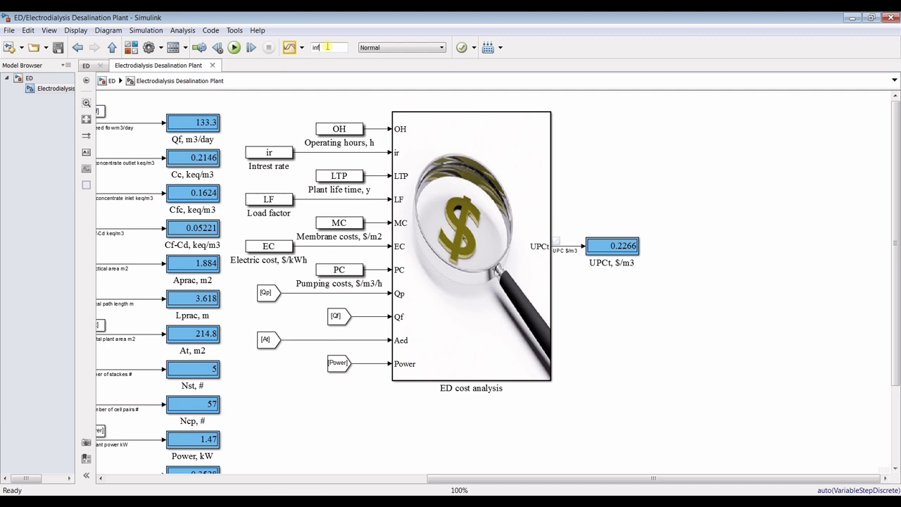
Step: Set the stop time to inf, fit the top-level ED diagram and open the plant parameters
{"action": "left_click", "coordinate": [578, 125]}
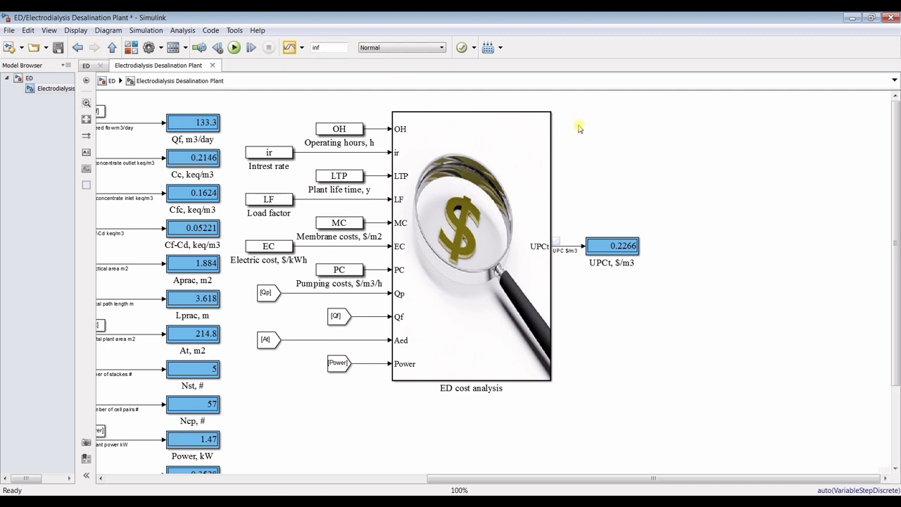
{"action": "left_click", "coordinate": [32, 78]}
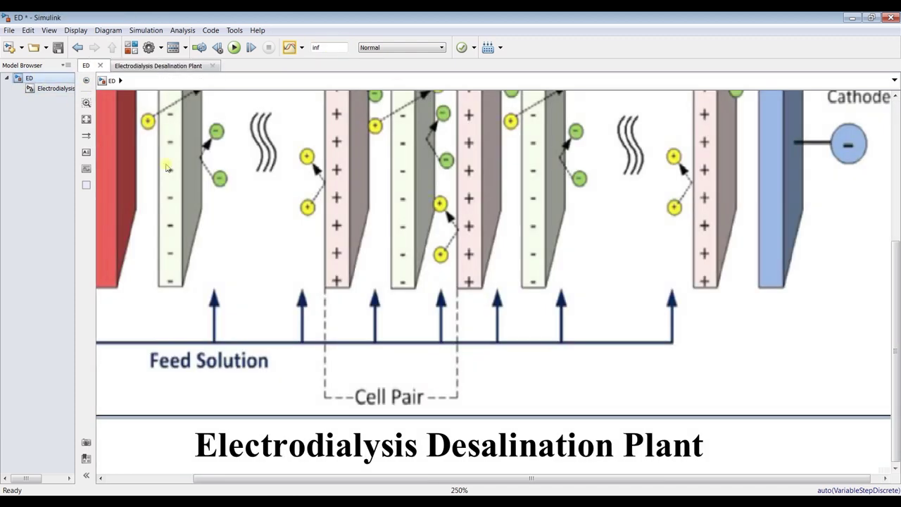
{"action": "left_click", "coordinate": [85, 123]}
{"action": "scroll", "coordinate": [120, 148], "scroll_direction": "down", "scroll_amount": 1}
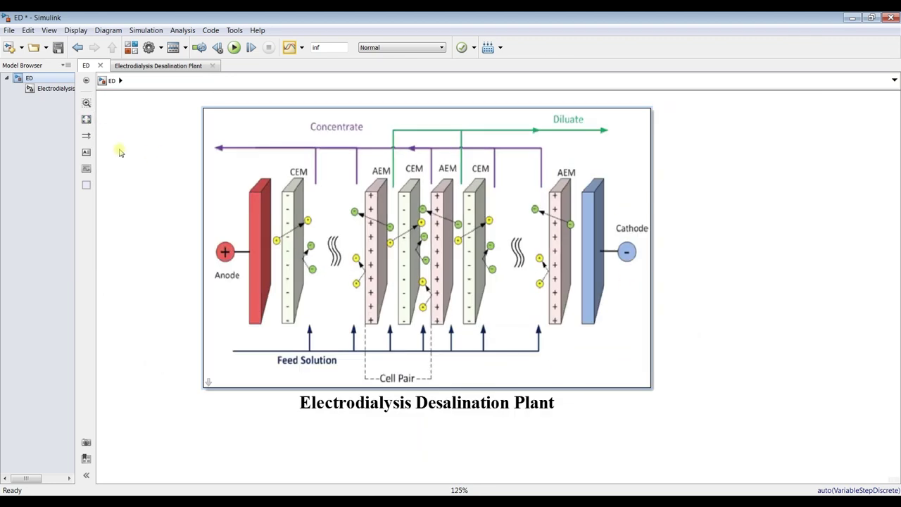
{"action": "double_click", "coordinate": [333, 174]}
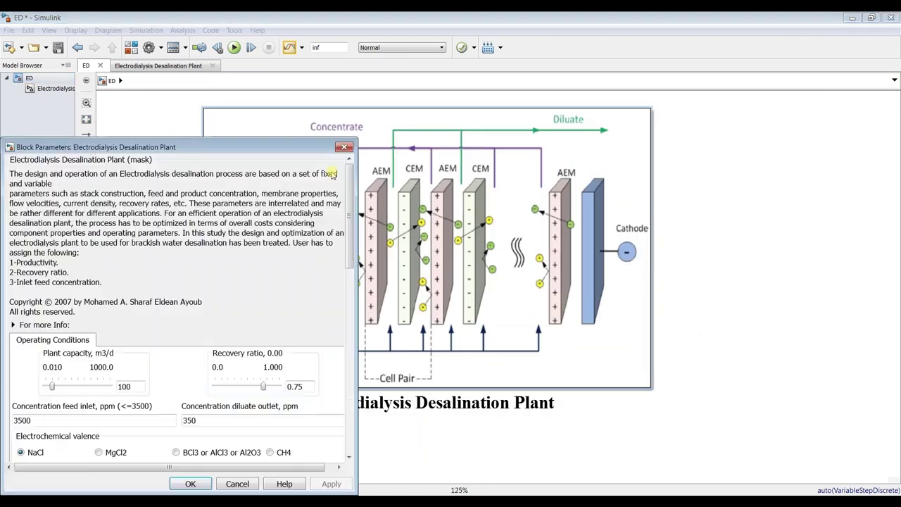
{"action": "left_click_drag", "start_coordinate": [120, 148], "coordinate": [253, 126]}
Step: Show the plant subsystem, move and close the parameters window, and start the simulation
{"action": "left_click", "coordinate": [55, 88]}
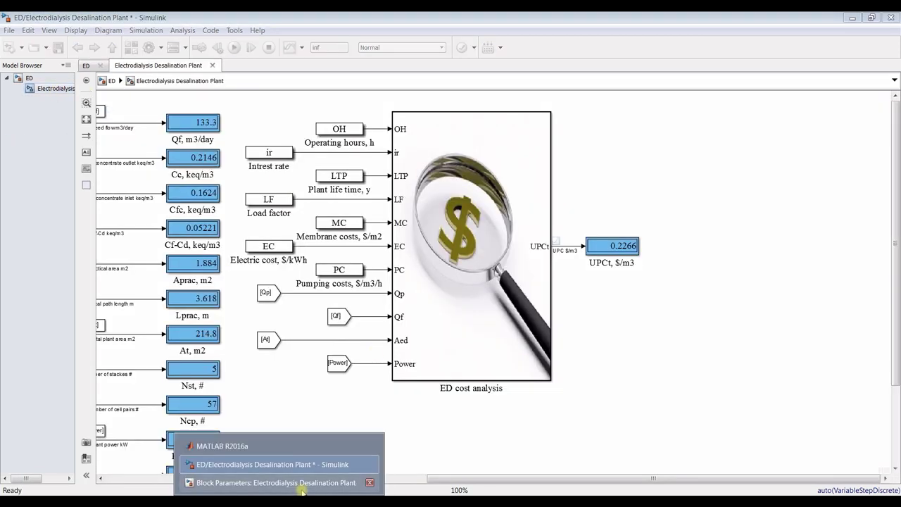
{"action": "left_click", "coordinate": [239, 485]}
{"action": "left_click_drag", "start_coordinate": [375, 126], "coordinate": [467, 68]}
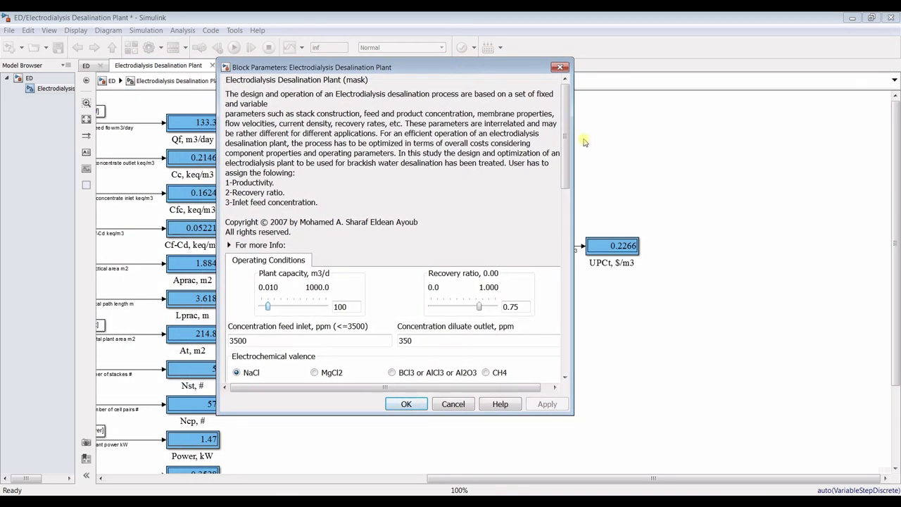
{"action": "left_click_drag", "start_coordinate": [575, 153], "coordinate": [543, 153]}
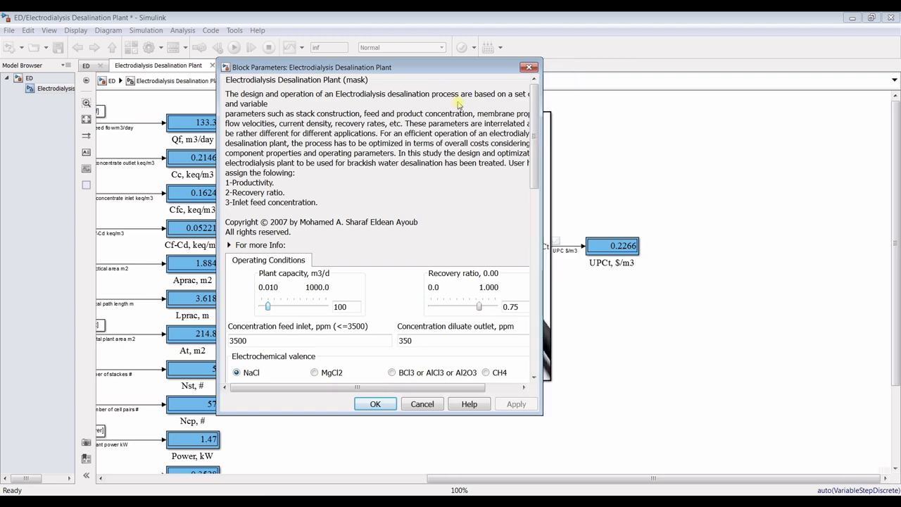
{"action": "left_click_drag", "start_coordinate": [431, 69], "coordinate": [456, 69]}
{"action": "key", "text": "Return"}
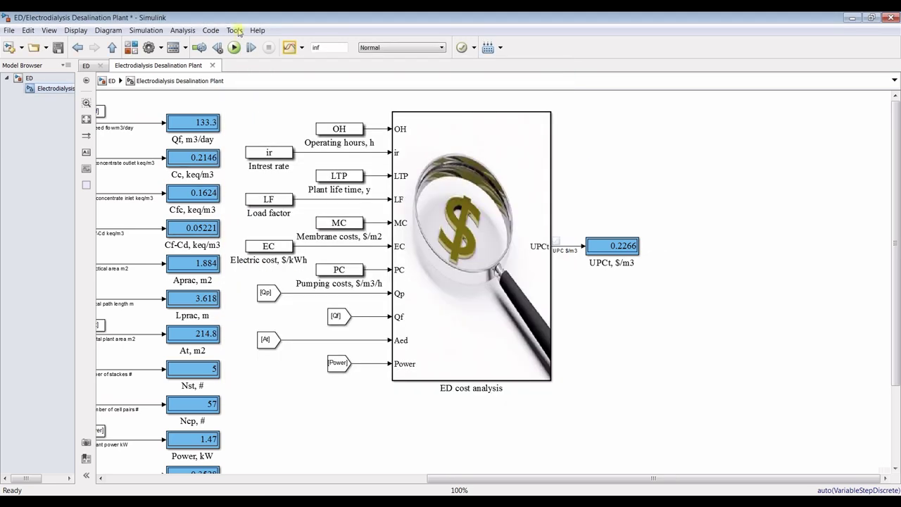
{"action": "left_click", "coordinate": [234, 47]}
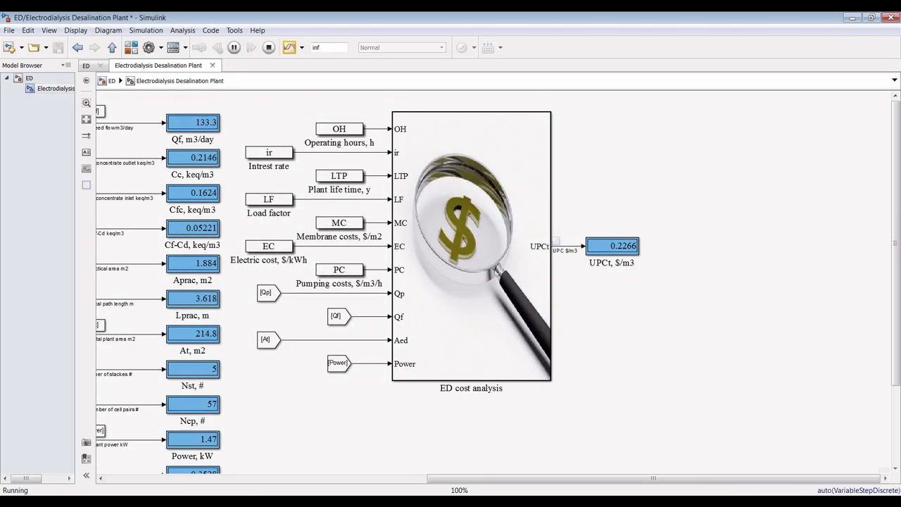
Step: Raise Plant capacity with the slider through 120, 140 and 190 up to 330 m3/d
{"action": "left_click", "coordinate": [312, 481]}
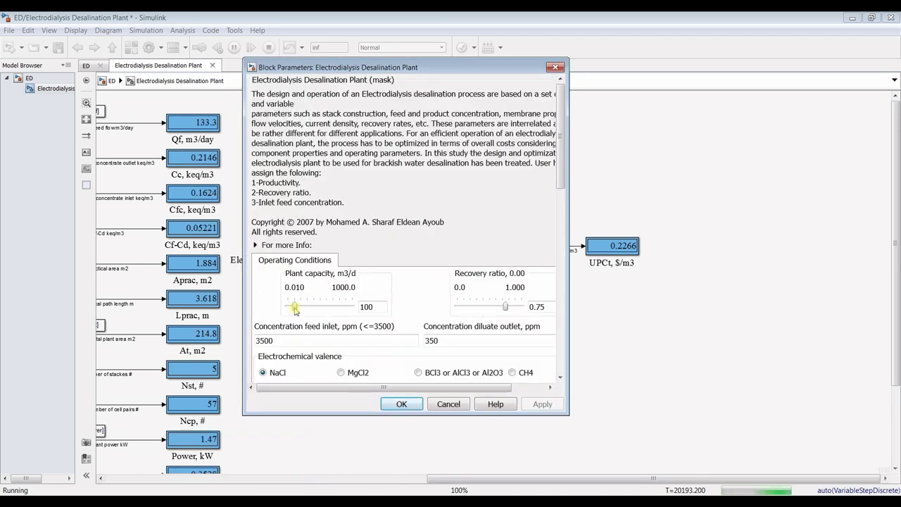
{"action": "left_click_drag", "start_coordinate": [294, 307], "coordinate": [296, 308]}
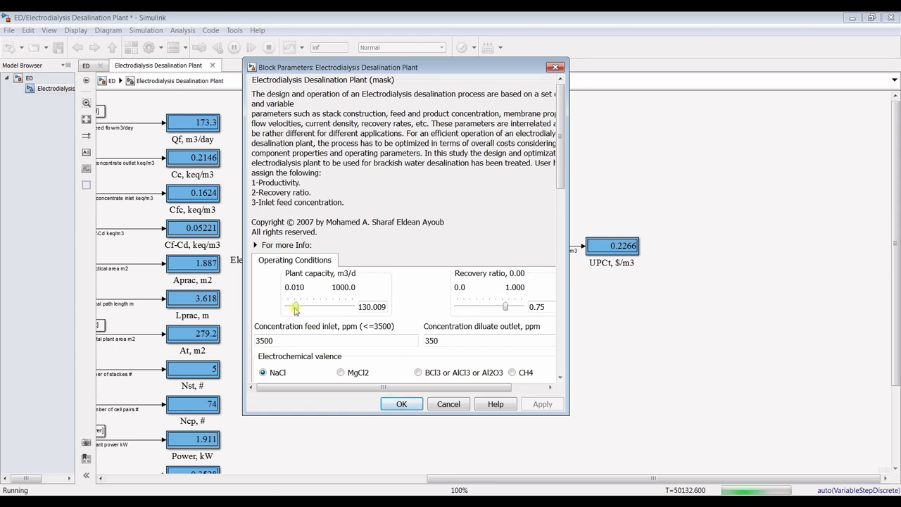
{"action": "left_click_drag", "start_coordinate": [295, 308], "coordinate": [296, 308]}
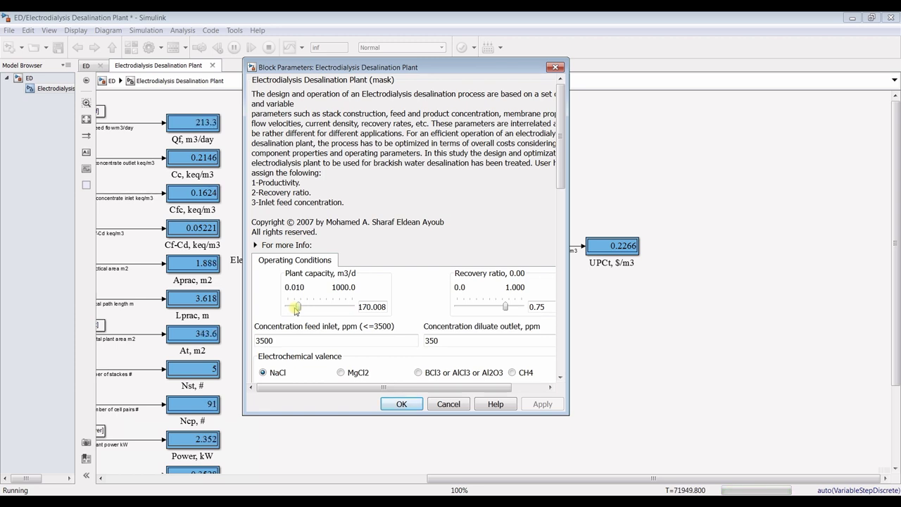
{"action": "left_click_drag", "start_coordinate": [296, 308], "coordinate": [296, 311]}
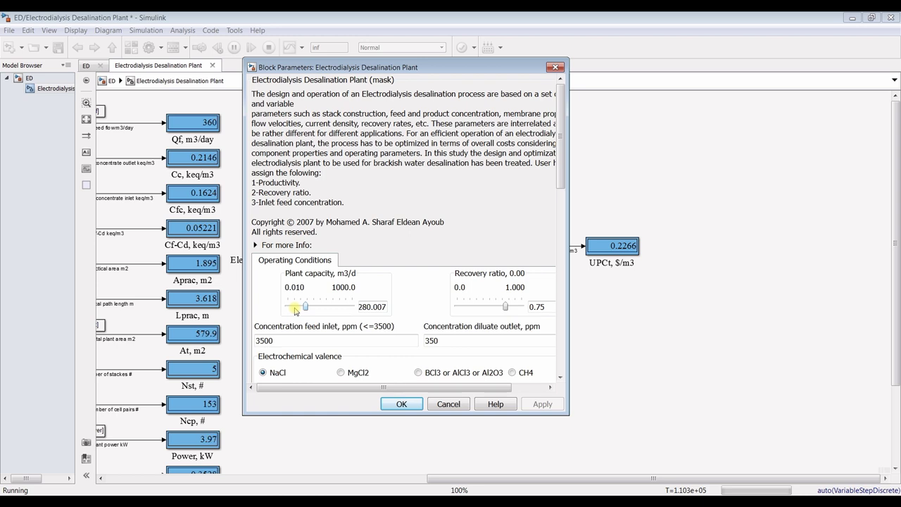
{"action": "left_click", "coordinate": [296, 311]}
{"action": "left_click", "coordinate": [296, 310]}
{"action": "left_click", "coordinate": [296, 310]}
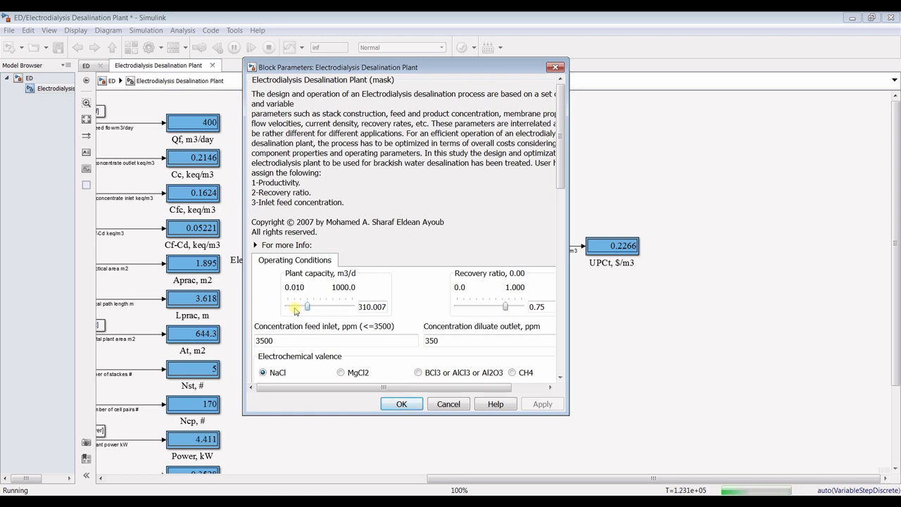
{"action": "left_click", "coordinate": [295, 310]}
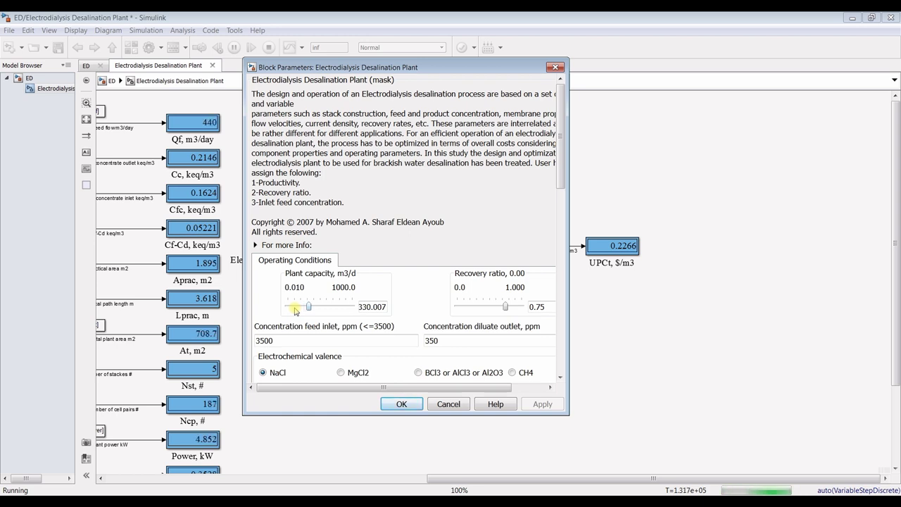
Step: Raise plant capacity to 350 m3/d and lower the recovery ratio step by step to 0.500
{"action": "left_click", "coordinate": [296, 311]}
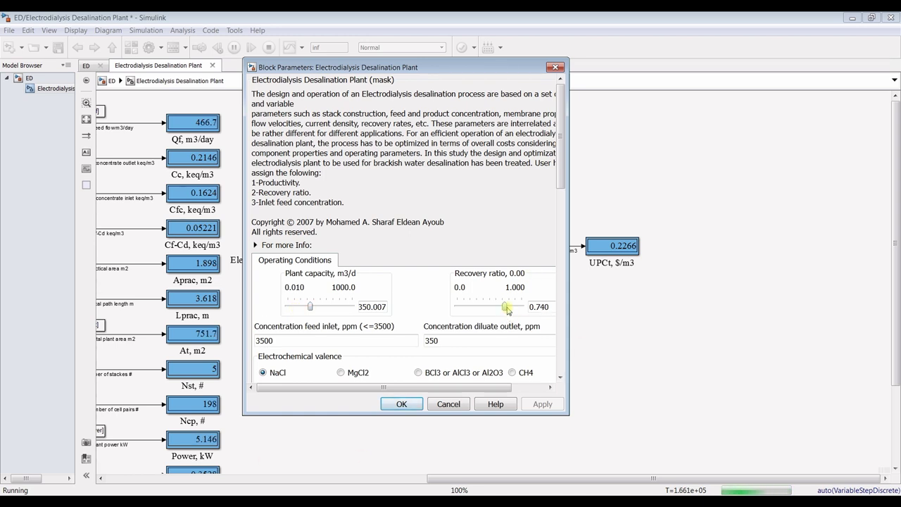
{"action": "left_click", "coordinate": [508, 310]}
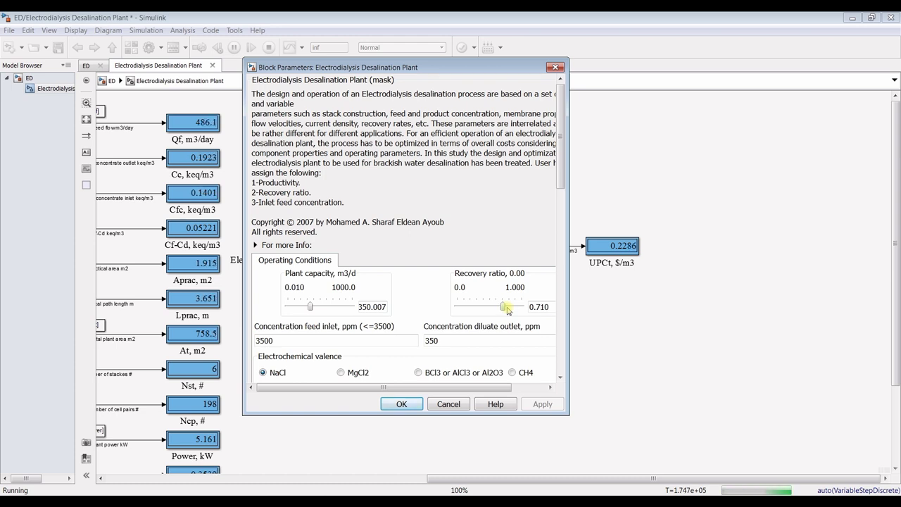
{"action": "left_click", "coordinate": [508, 310]}
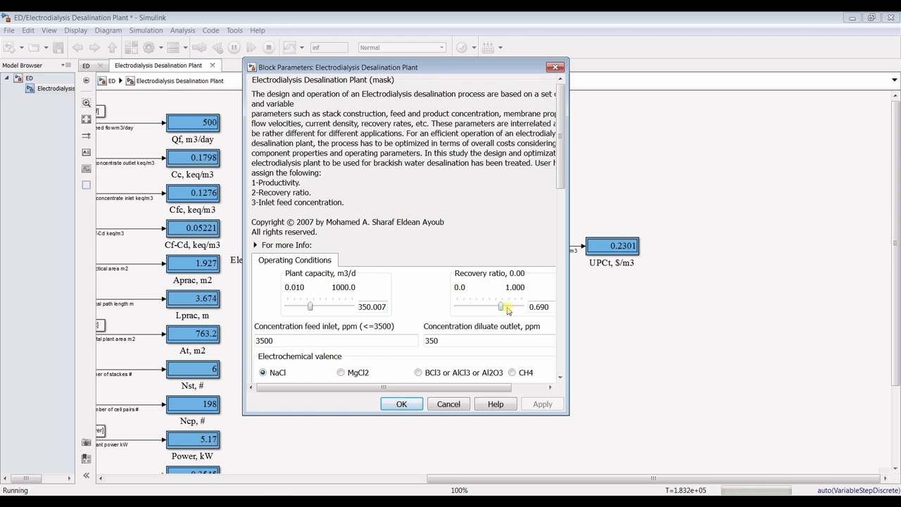
{"action": "left_click", "coordinate": [508, 310]}
{"action": "left_click", "coordinate": [507, 311]}
{"action": "left_click", "coordinate": [507, 310]}
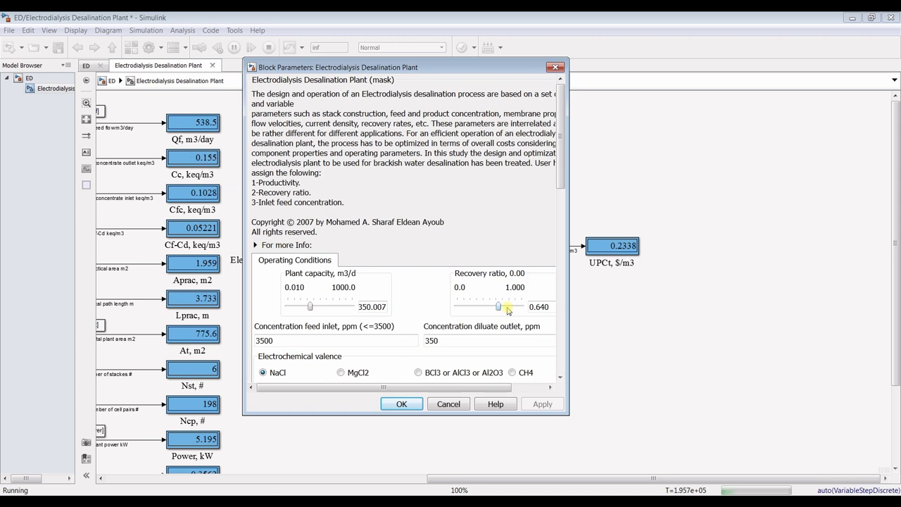
{"action": "left_click", "coordinate": [508, 310]}
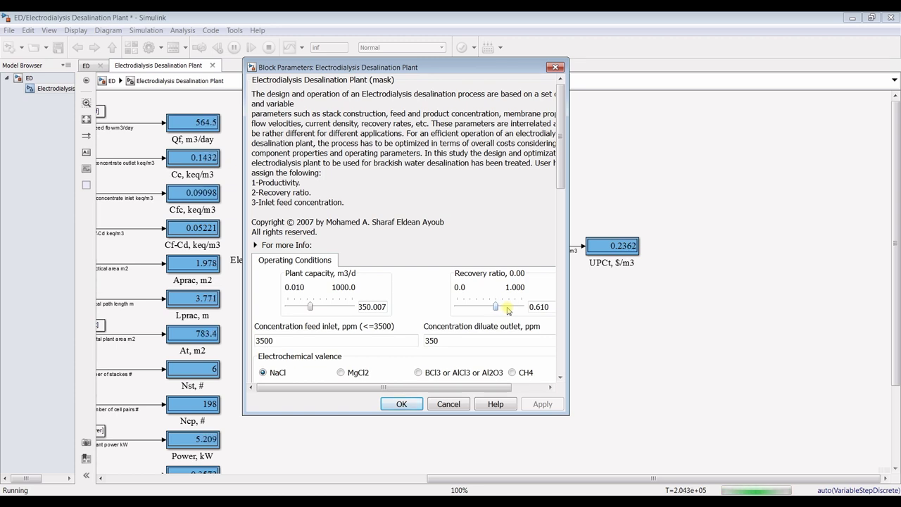
{"action": "left_click", "coordinate": [508, 310]}
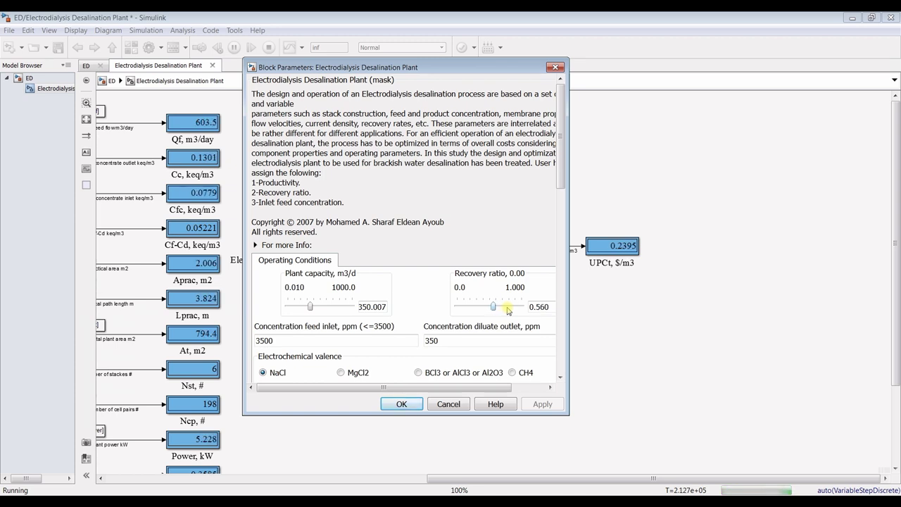
{"action": "left_click", "coordinate": [507, 310]}
{"action": "left_click", "coordinate": [508, 311]}
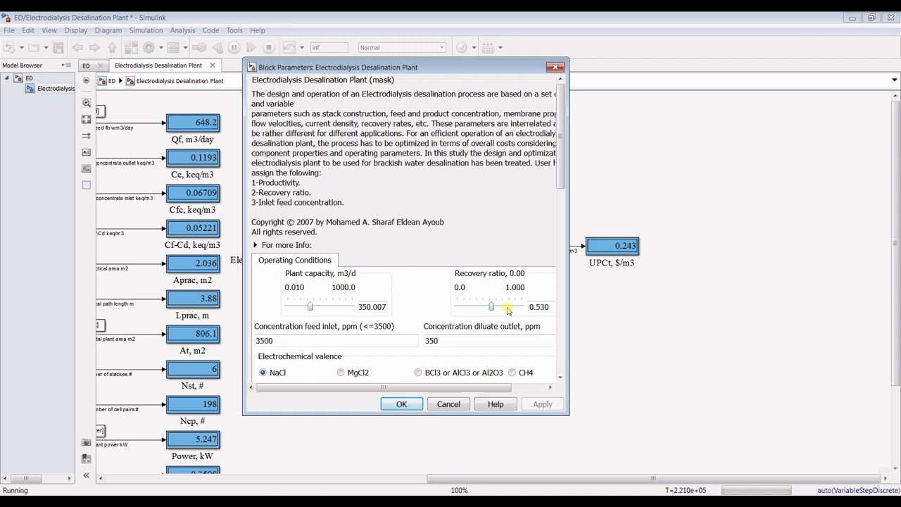
{"action": "left_click", "coordinate": [507, 310]}
{"action": "left_click", "coordinate": [508, 310]}
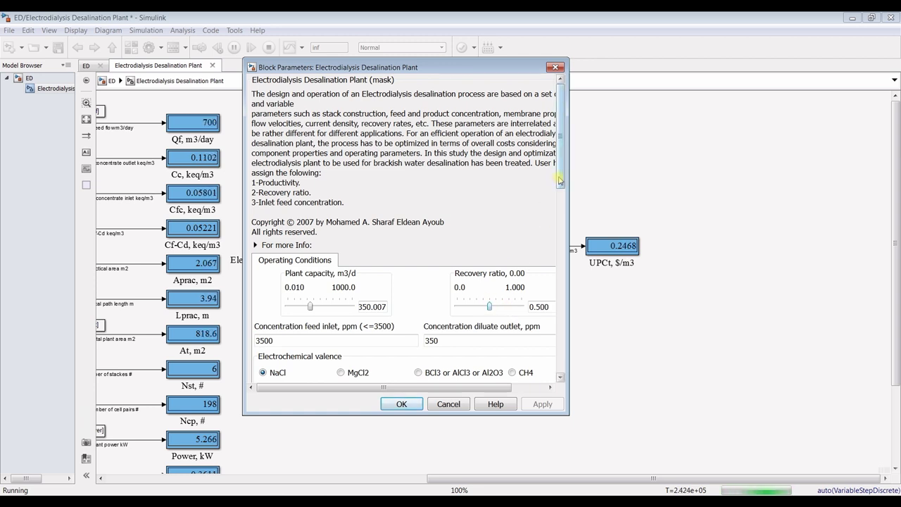
Step: Apply the new plant parameters and launch the Simulation Data Inspector
{"action": "left_click_drag", "start_coordinate": [561, 185], "coordinate": [563, 346]}
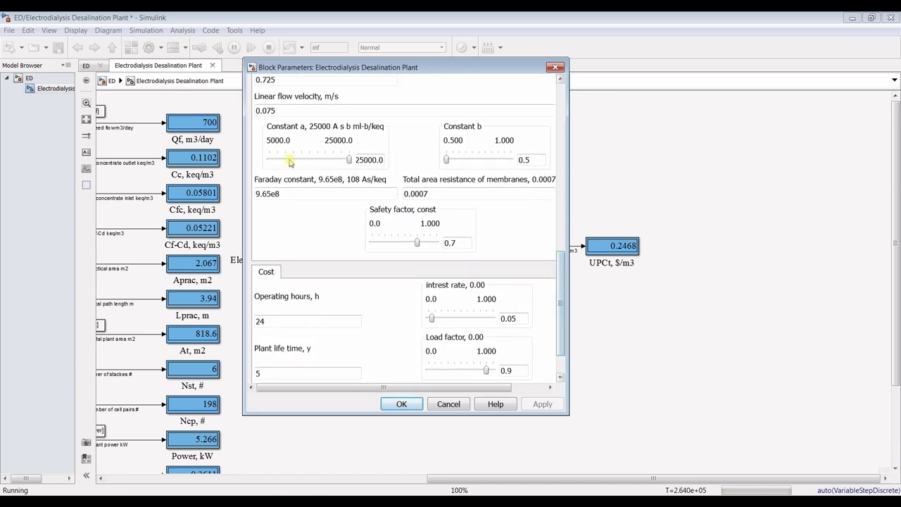
{"action": "left_click", "coordinate": [397, 404]}
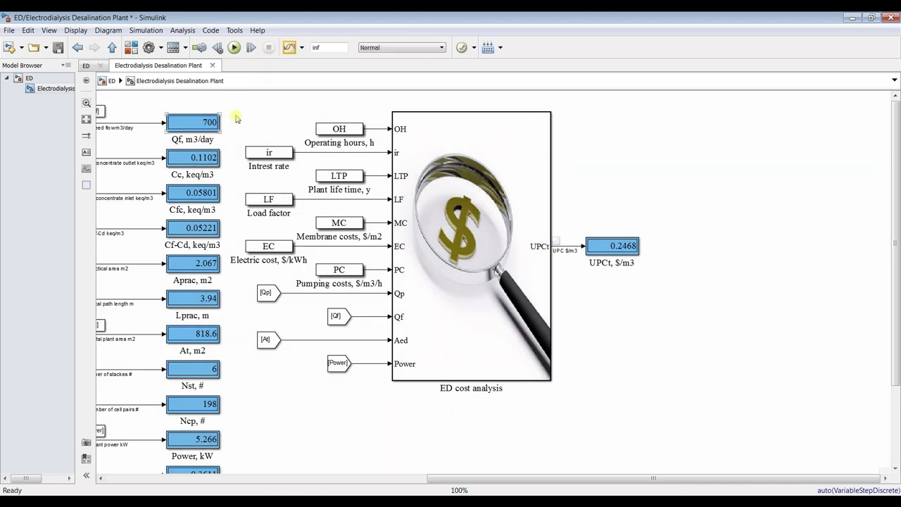
{"action": "left_click", "coordinate": [289, 47]}
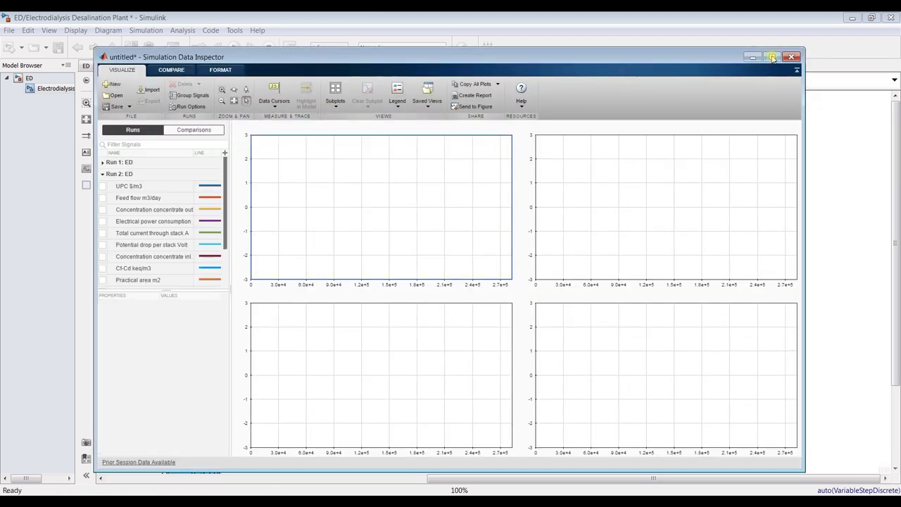
Step: Maximize the Simulation Data Inspector, expand the full signal list, and choose a 3x3 subplot layout
{"action": "left_click", "coordinate": [772, 58]}
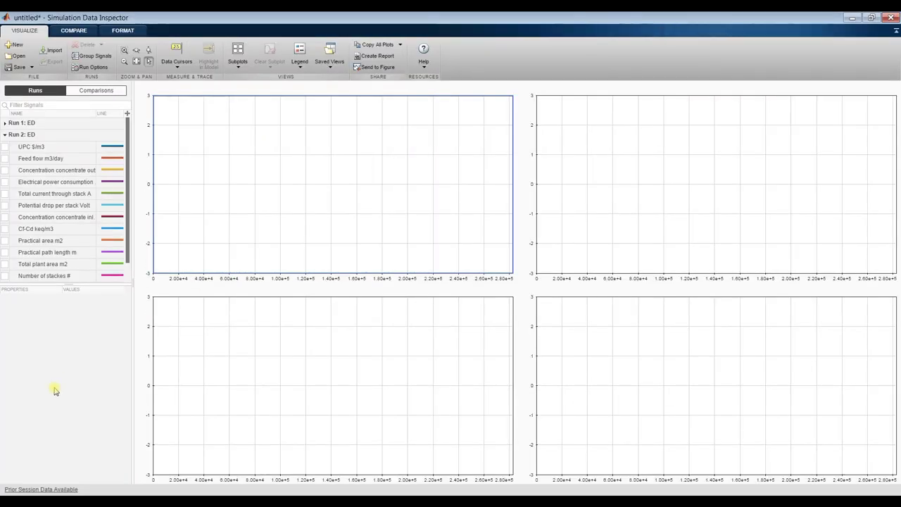
{"action": "left_click_drag", "start_coordinate": [60, 285], "coordinate": [64, 426]}
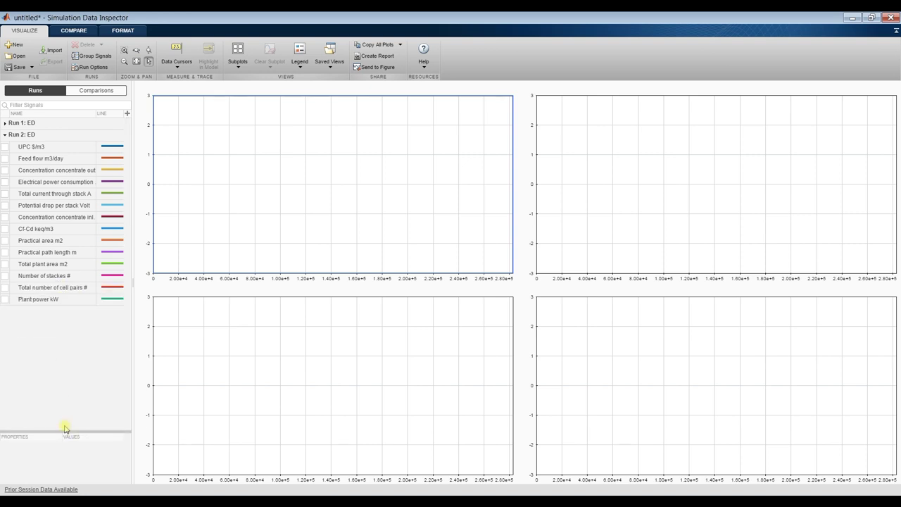
{"action": "left_click", "coordinate": [239, 64]}
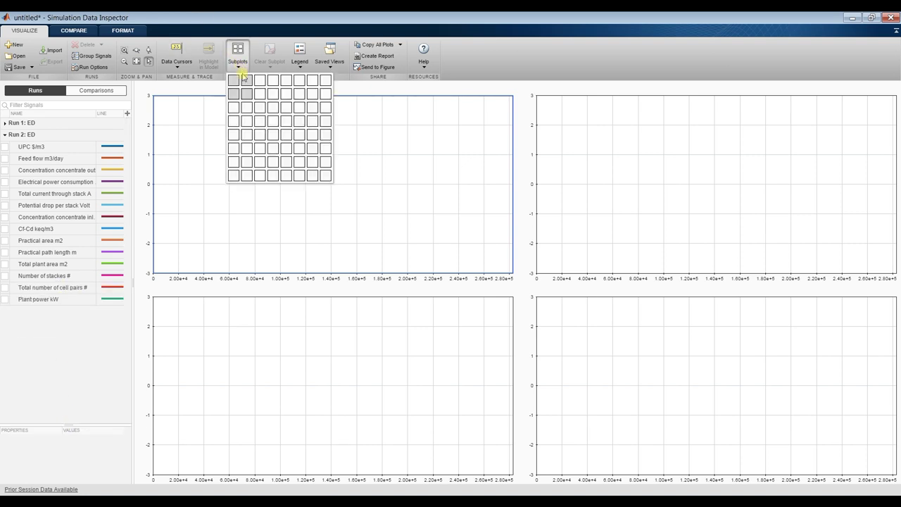
{"action": "left_click", "coordinate": [260, 108]}
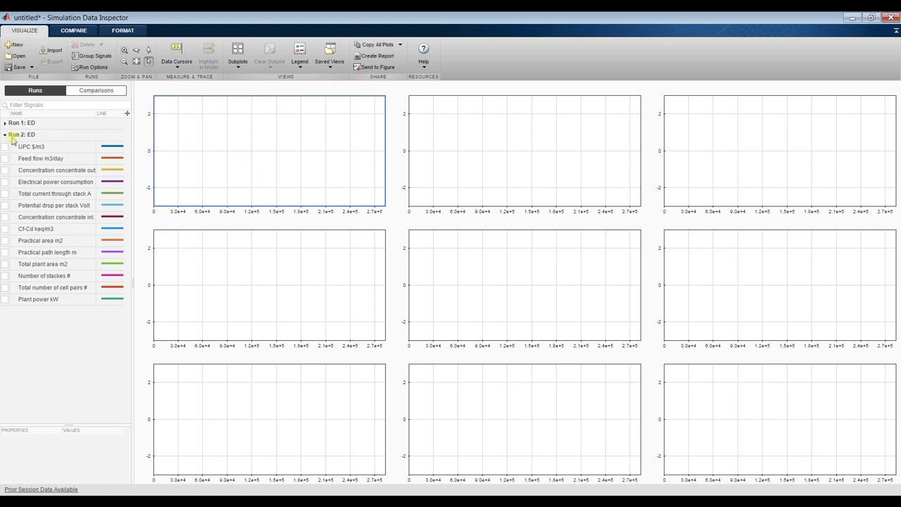
Step: Plot UPC $/m3 in the top-left subplot and Feed flow m3/day in the top-middle subplot
{"action": "left_click", "coordinate": [7, 150]}
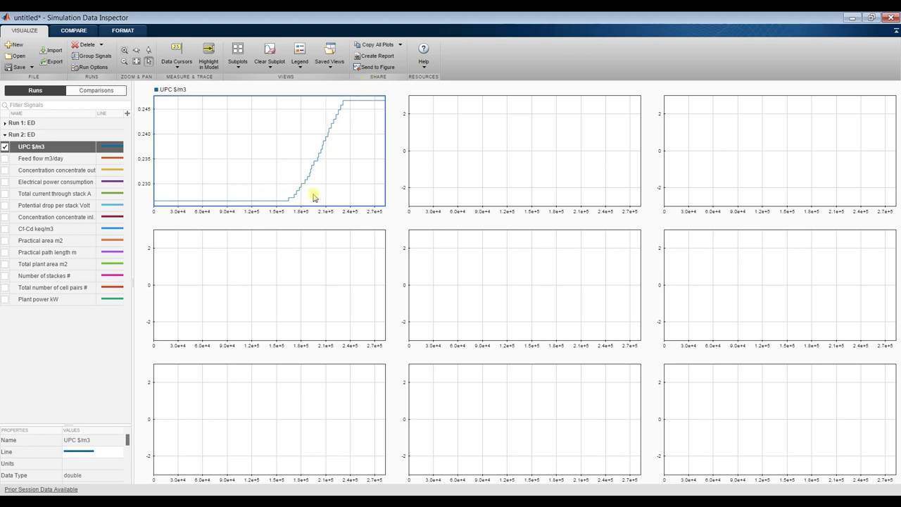
{"action": "left_click", "coordinate": [439, 134]}
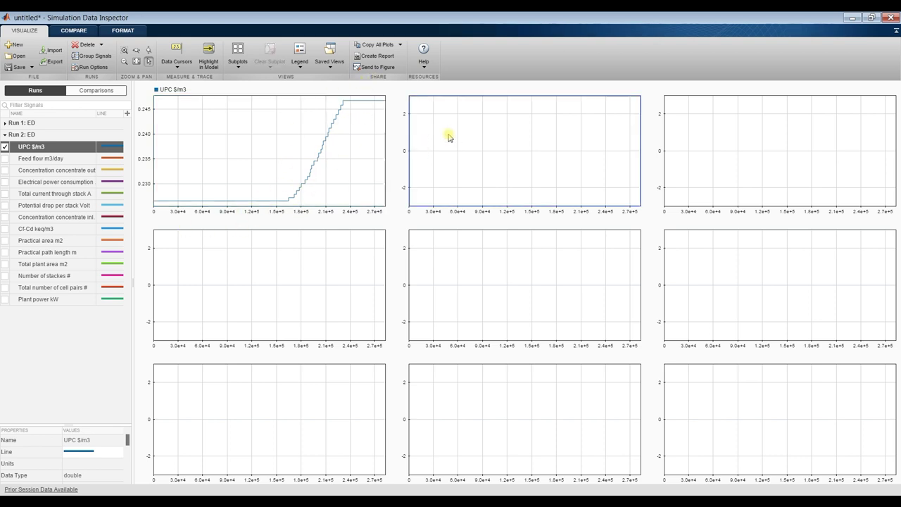
{"action": "left_click", "coordinate": [5, 159]}
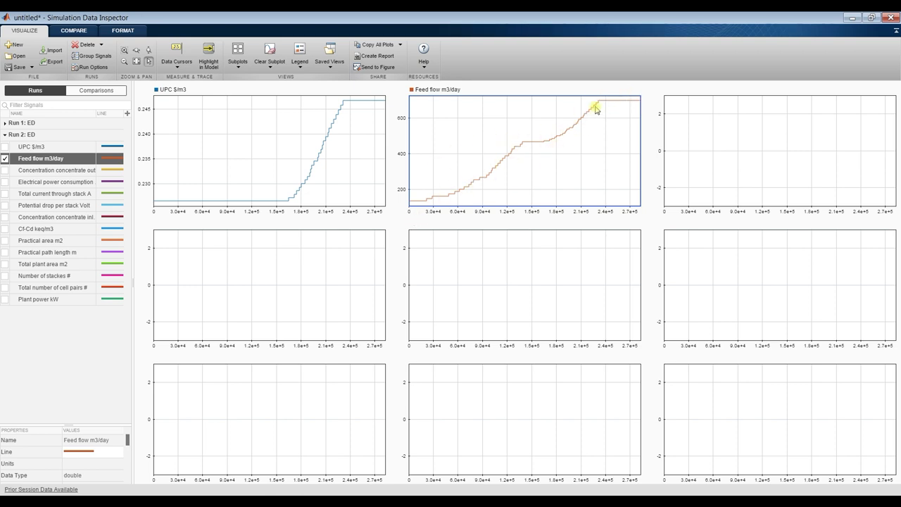
Step: Plot concentrate outlet concentration top-right and Electrical power consumption middle-left
{"action": "left_click", "coordinate": [725, 134]}
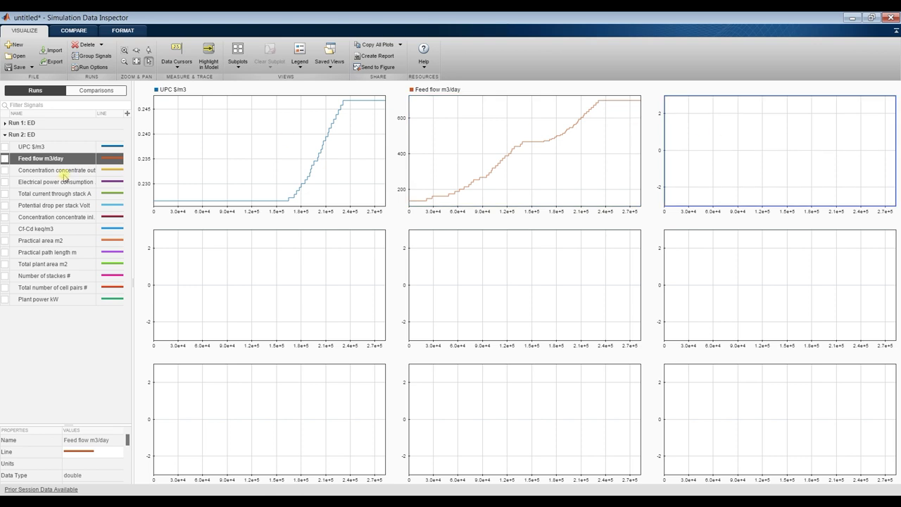
{"action": "left_click", "coordinate": [5, 170]}
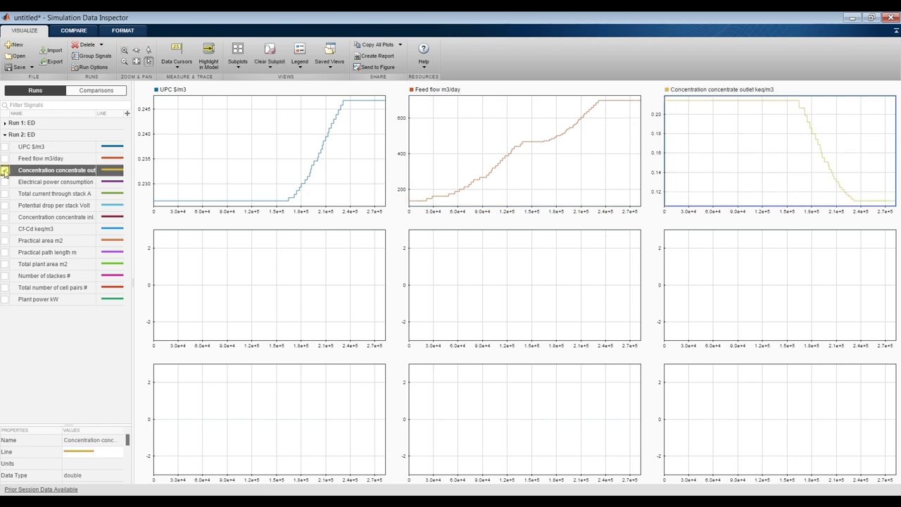
{"action": "left_click", "coordinate": [5, 183]}
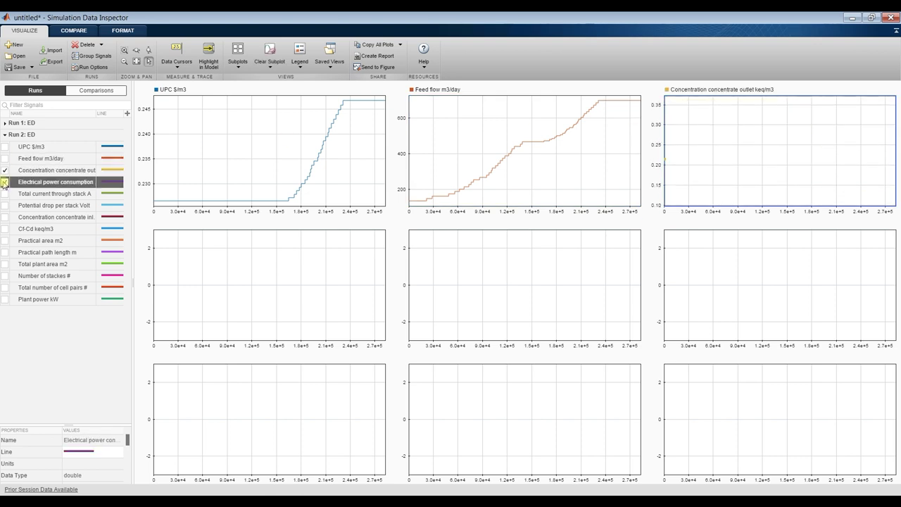
{"action": "left_click", "coordinate": [5, 182]}
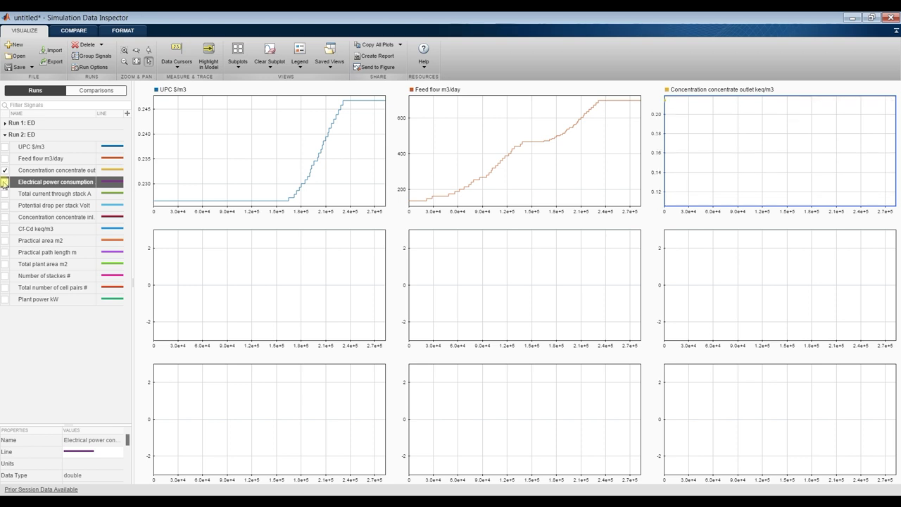
{"action": "left_click", "coordinate": [229, 276]}
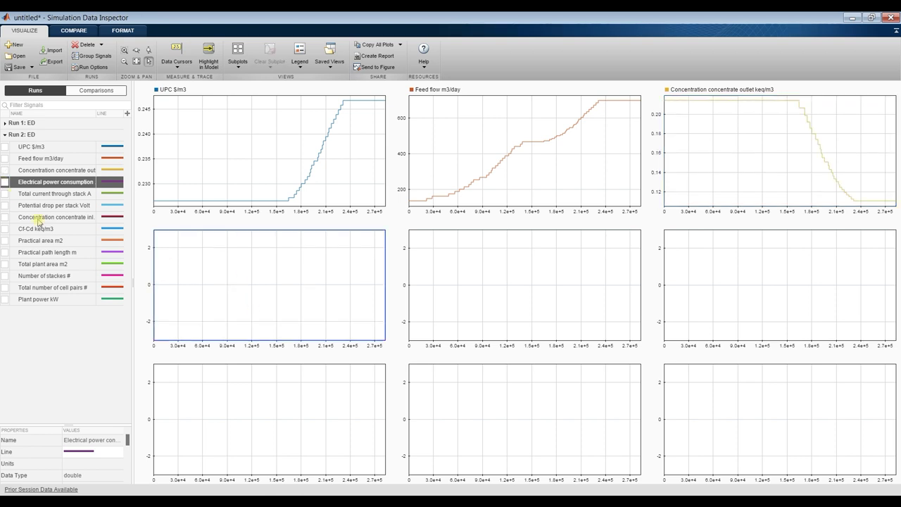
{"action": "left_click", "coordinate": [5, 182]}
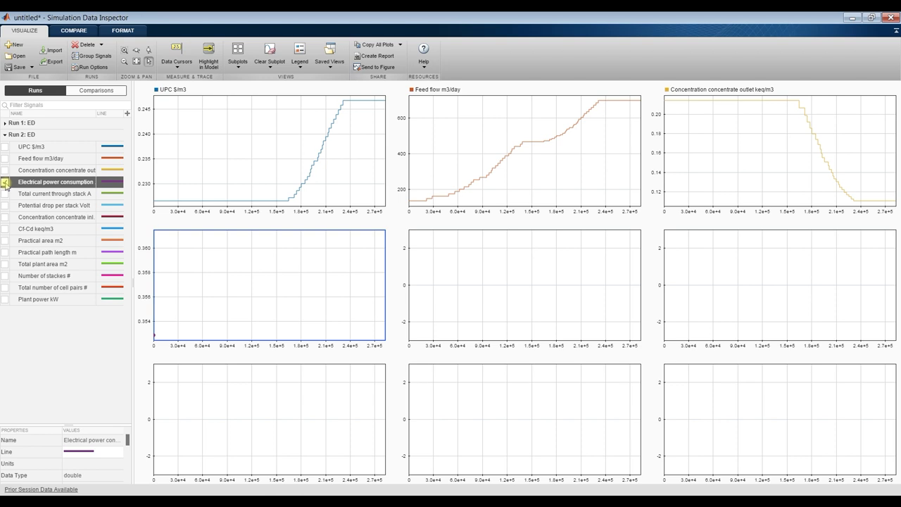
{"action": "left_click", "coordinate": [465, 269]}
Step: Plot Total current, Potential drop per stack and Practical area in the middle-centre, middle-right and bottom-left subplots
{"action": "left_click", "coordinate": [5, 193]}
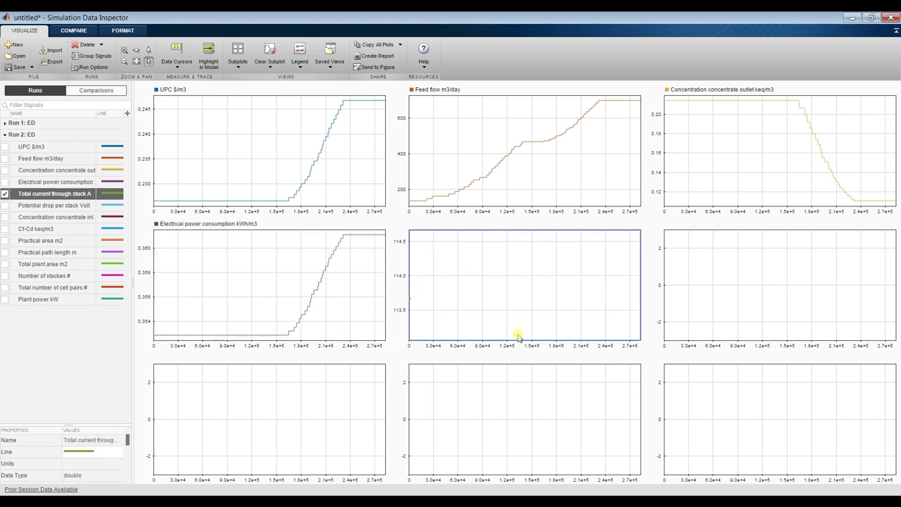
{"action": "left_click", "coordinate": [724, 273]}
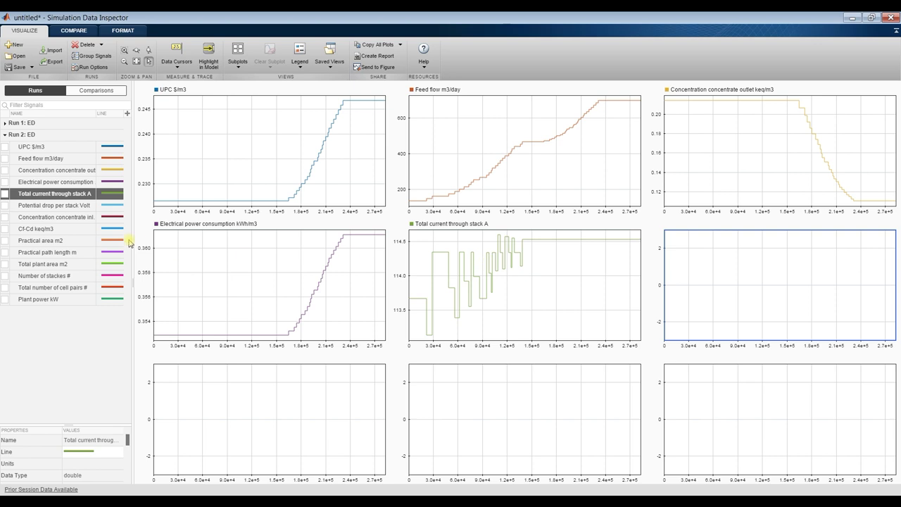
{"action": "left_click", "coordinate": [5, 205]}
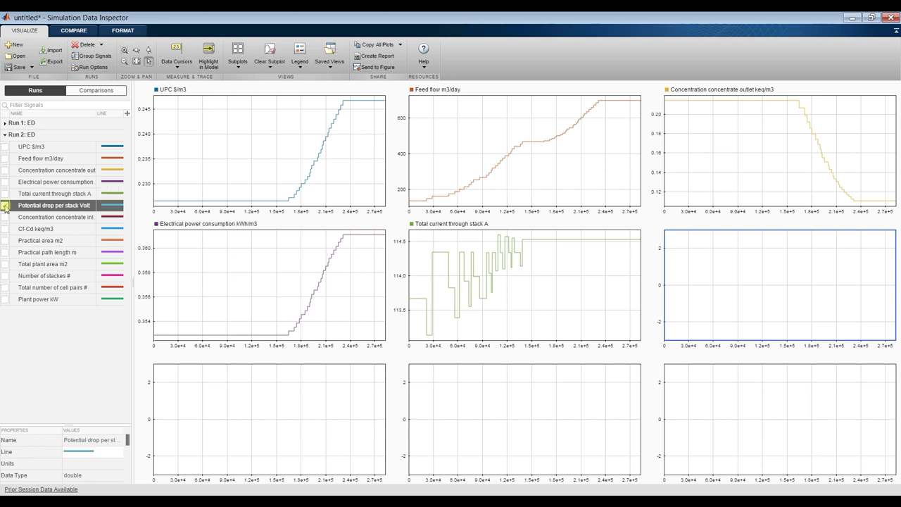
{"action": "left_click", "coordinate": [248, 388]}
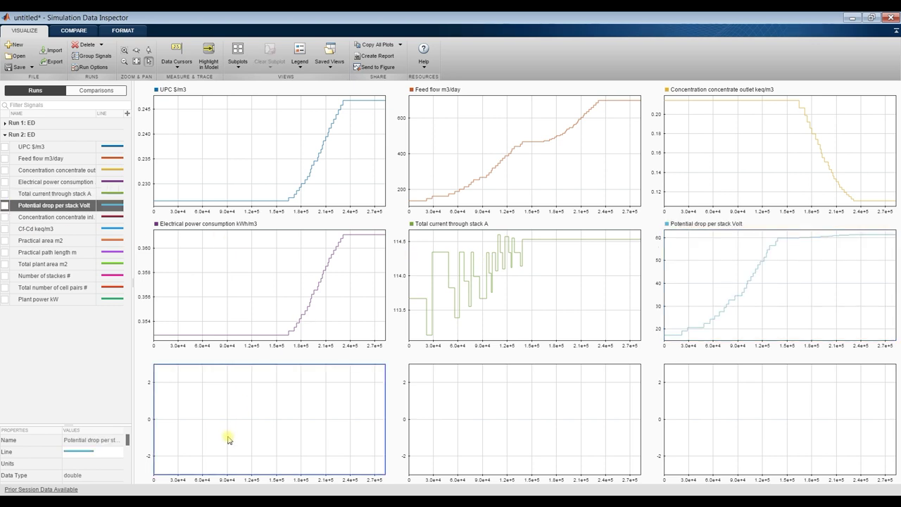
{"action": "left_click", "coordinate": [5, 230]}
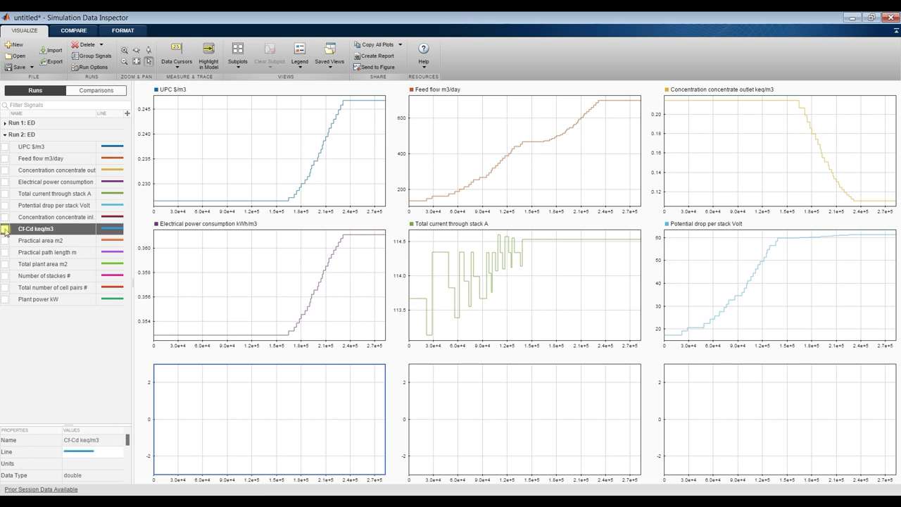
{"action": "left_click", "coordinate": [6, 230]}
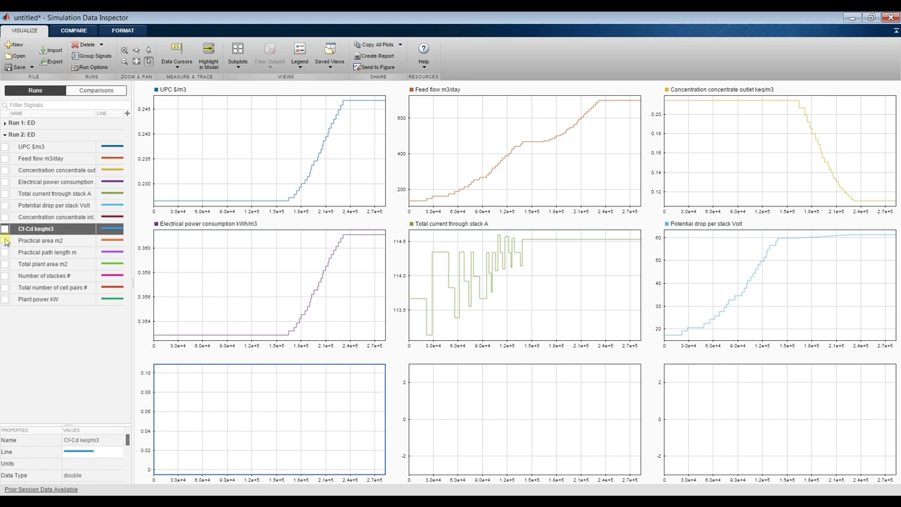
{"action": "left_click", "coordinate": [5, 241]}
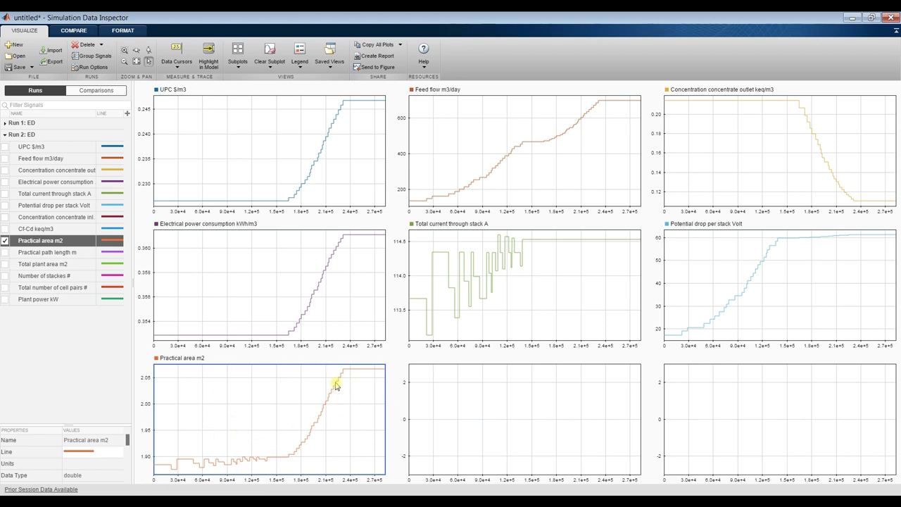
Step: Plot Practical path length bottom-middle and Total plant area bottom-right
{"action": "left_click", "coordinate": [518, 411]}
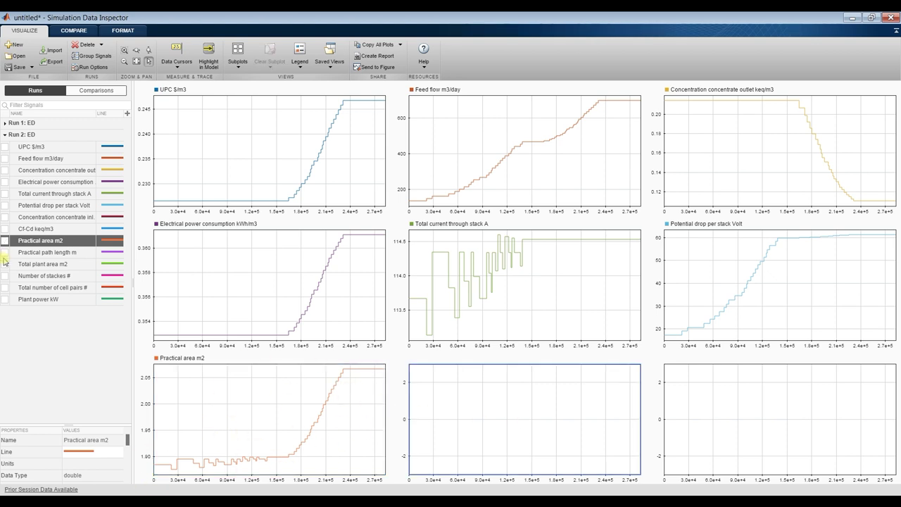
{"action": "left_click", "coordinate": [5, 252]}
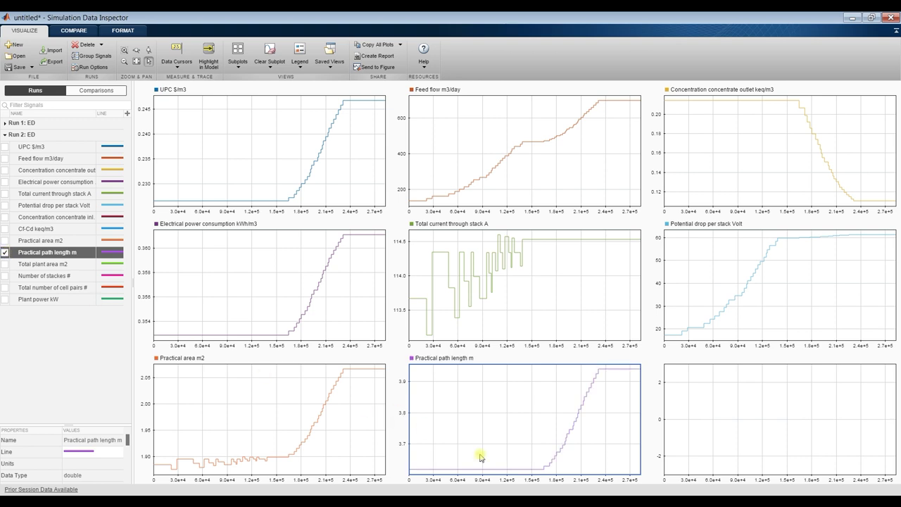
{"action": "left_click", "coordinate": [765, 392]}
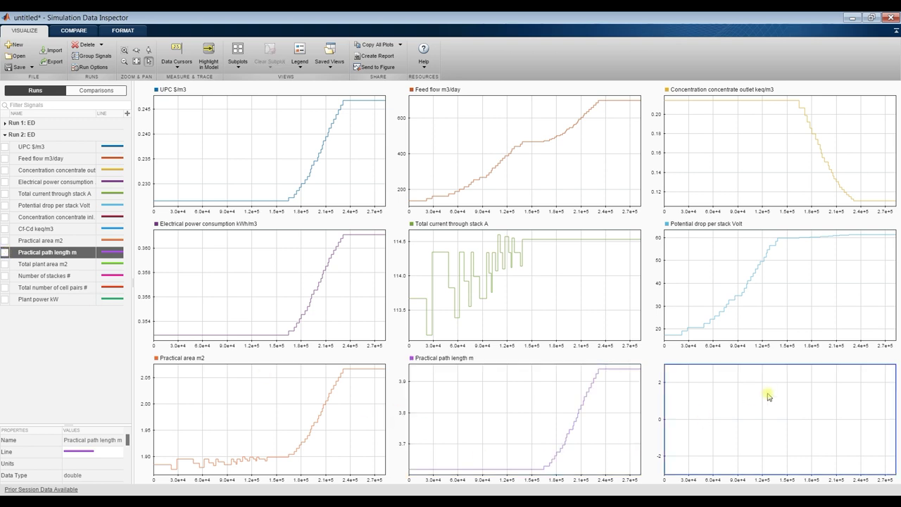
{"action": "left_click", "coordinate": [5, 264]}
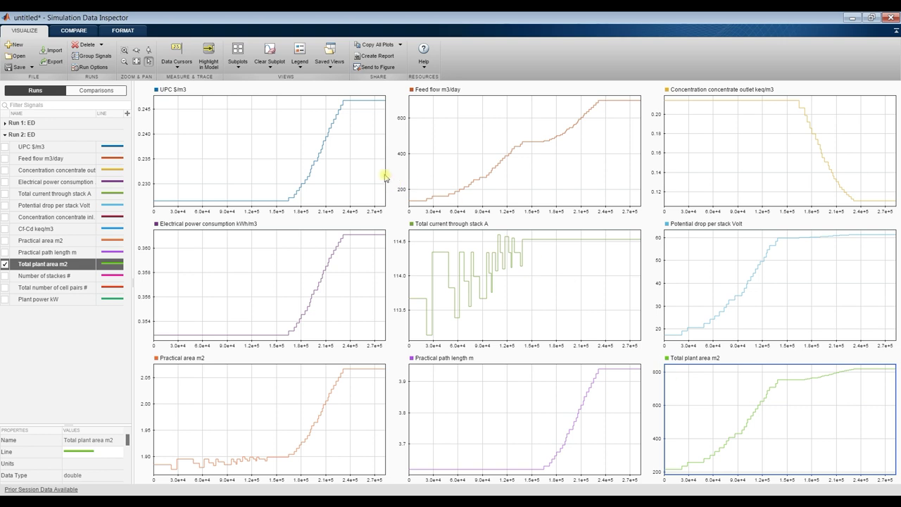
{"action": "left_click", "coordinate": [238, 55]}
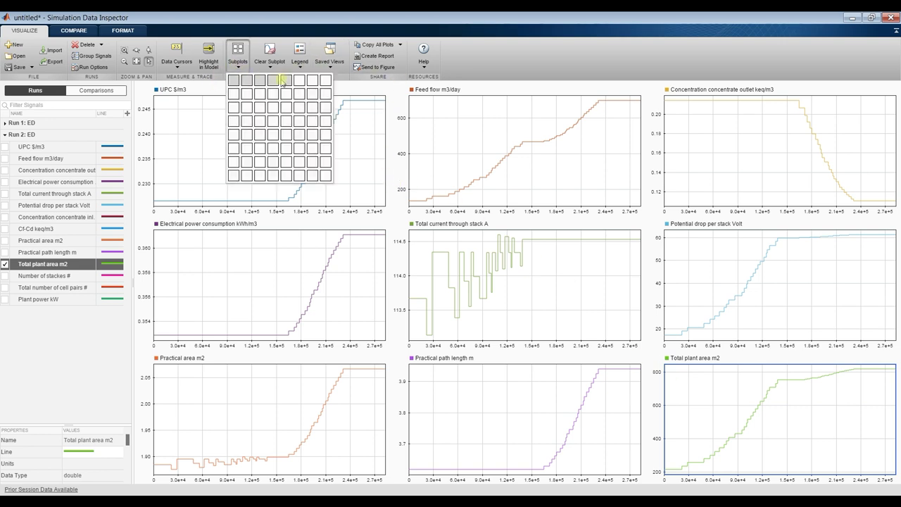
Step: Switch to a 3x4 grid and plot Number of stacks, Total number of cell pairs and Plant power kW in the new right column
{"action": "left_click", "coordinate": [270, 107]}
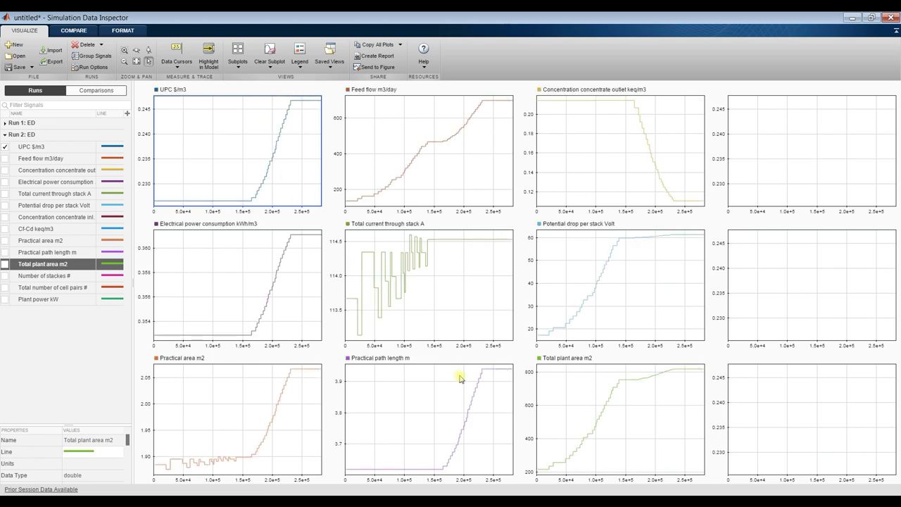
{"action": "left_click", "coordinate": [814, 155]}
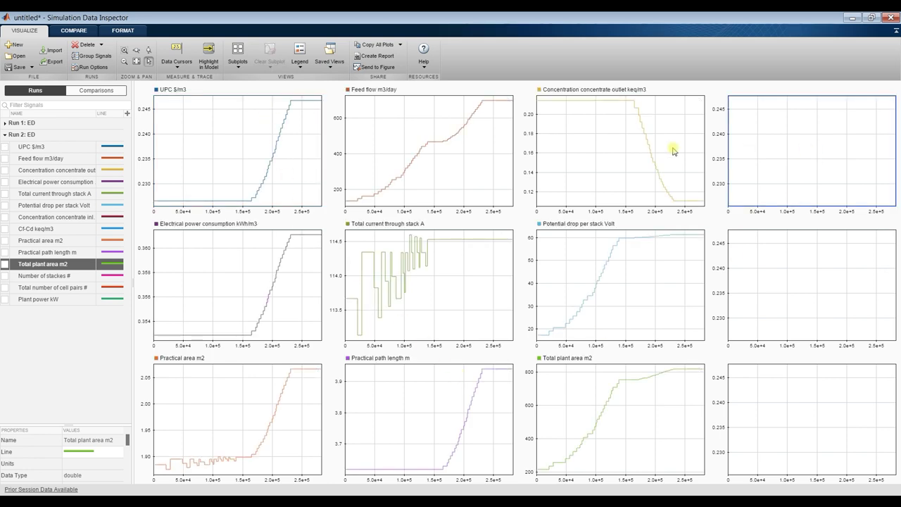
{"action": "left_click", "coordinate": [6, 276]}
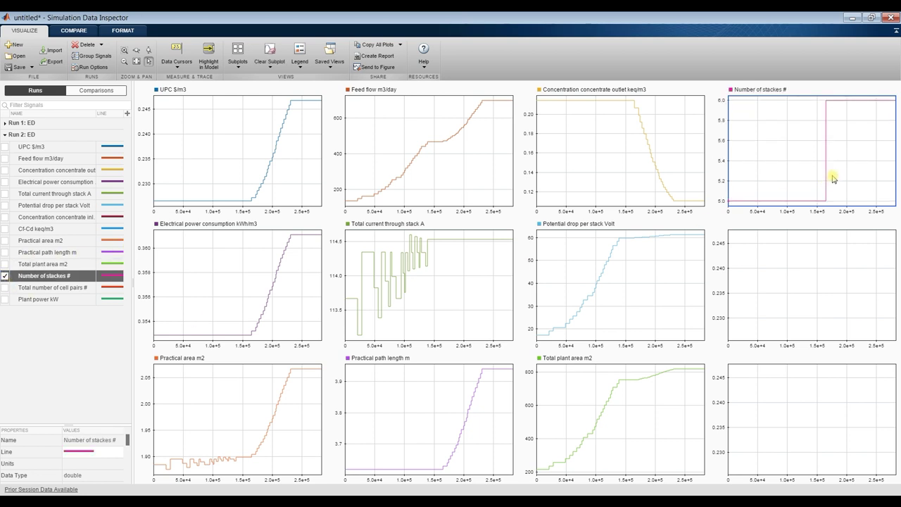
{"action": "left_click", "coordinate": [777, 269]}
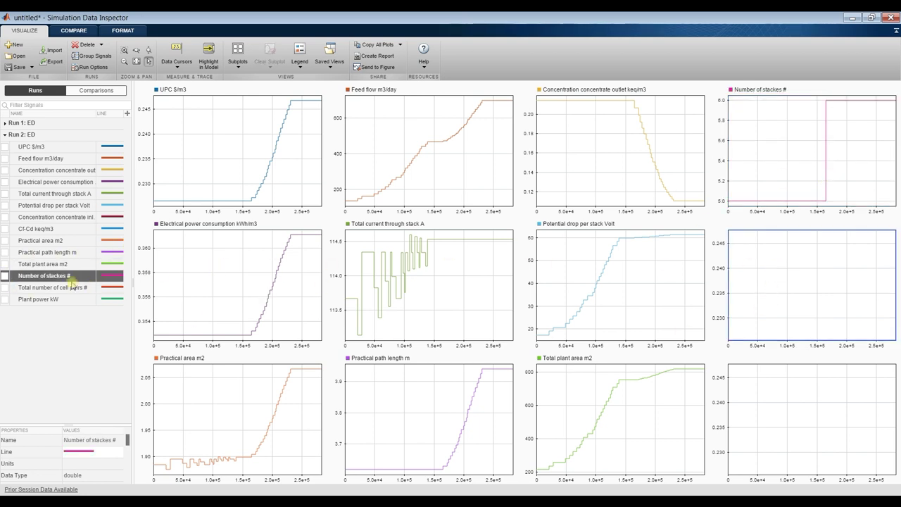
{"action": "left_click", "coordinate": [5, 287]}
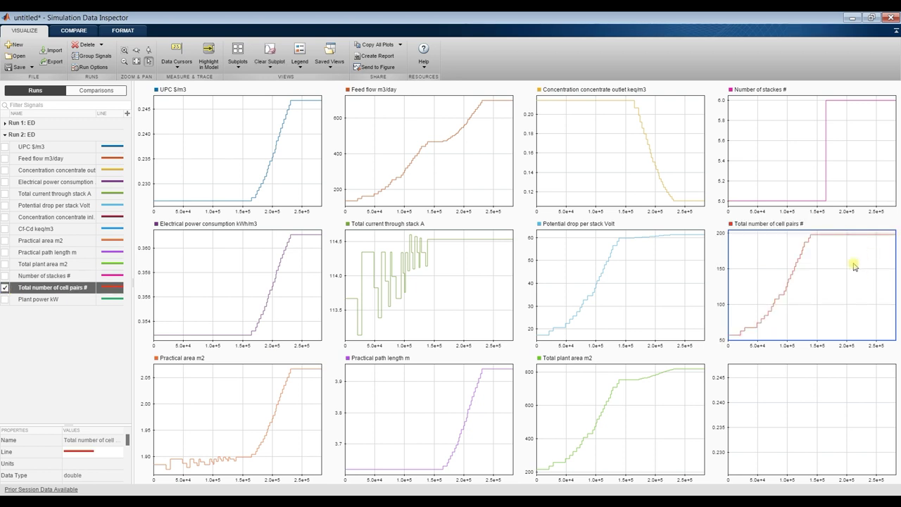
{"action": "left_click", "coordinate": [755, 399]}
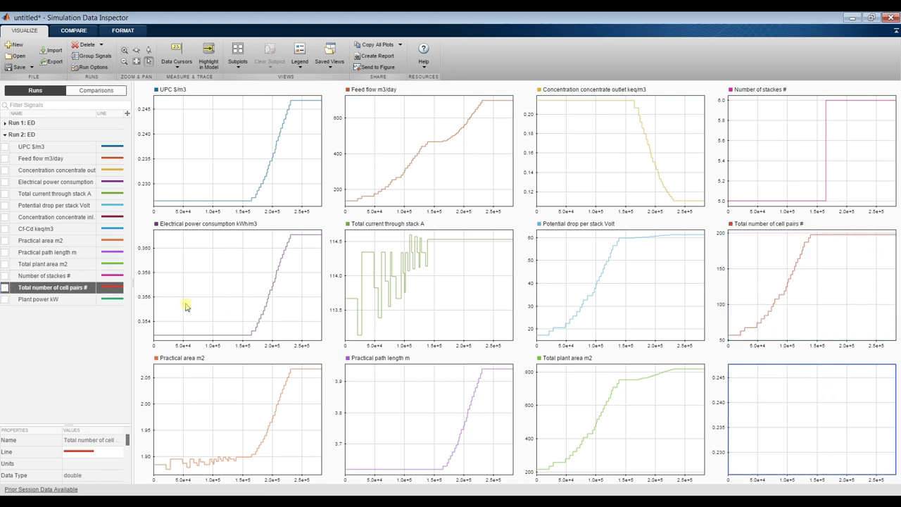
{"action": "left_click", "coordinate": [5, 300]}
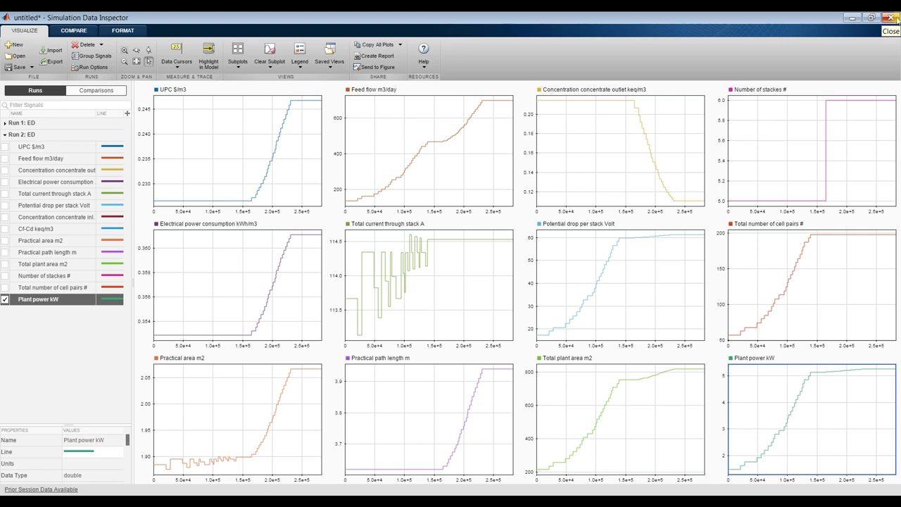
Step: Close the Simulation Data Inspector and return to the top-level ED diagram fitted to view
{"action": "left_click", "coordinate": [892, 19]}
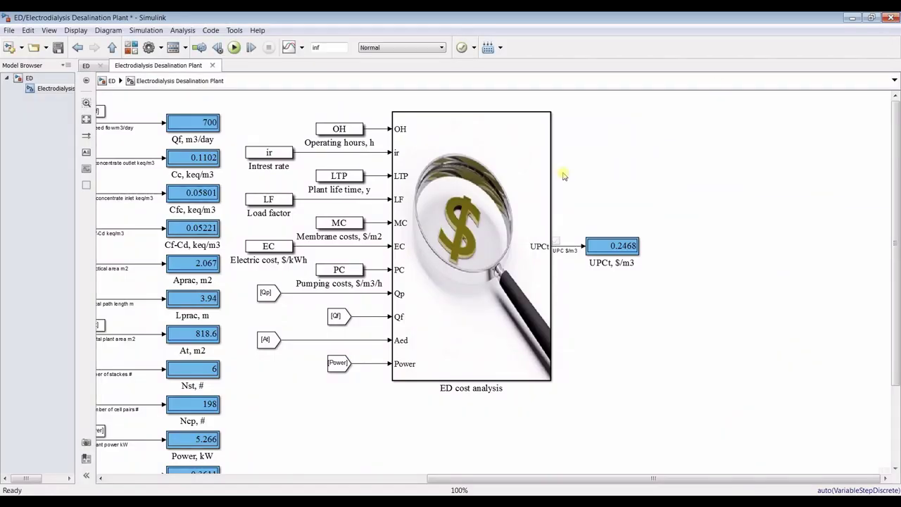
{"action": "left_click", "coordinate": [86, 121]}
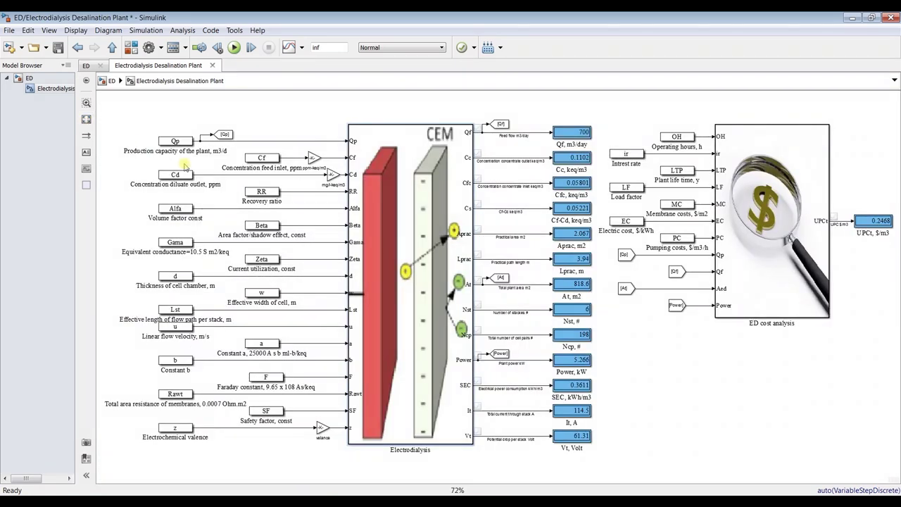
{"action": "left_click", "coordinate": [30, 78]}
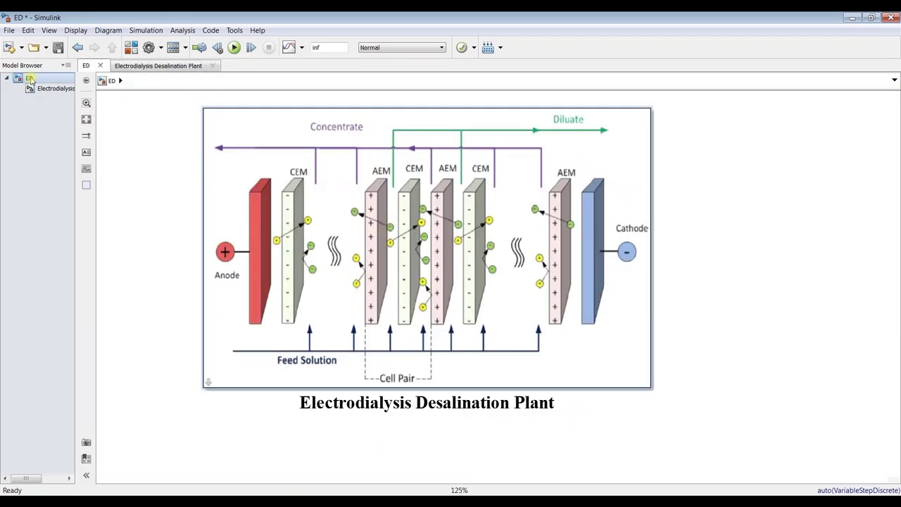